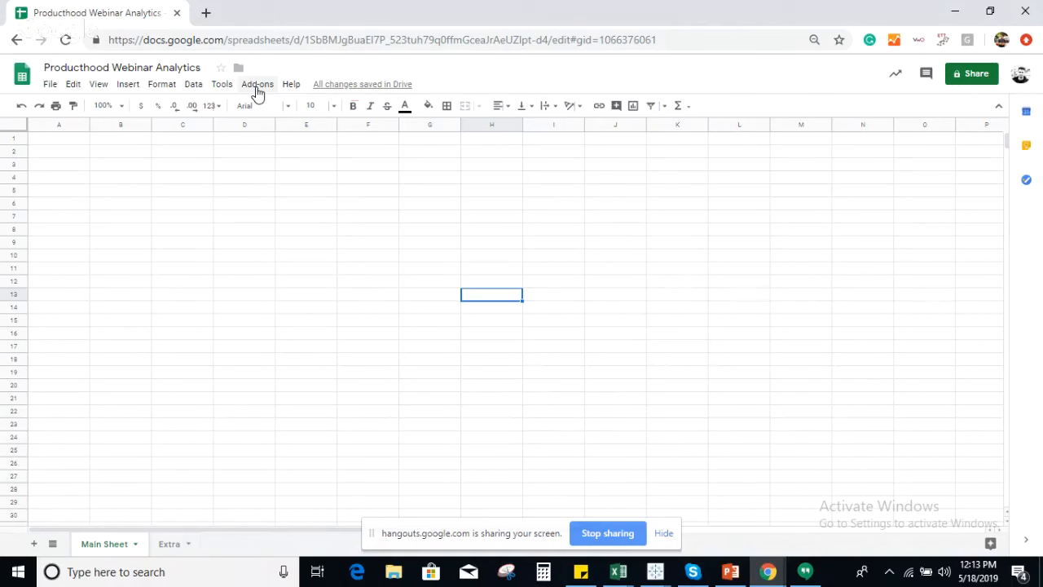
Step: Start a new report with the Google Analytics add-on and name it Test Dashboard
click(256, 86)
mouse_move(267, 137)
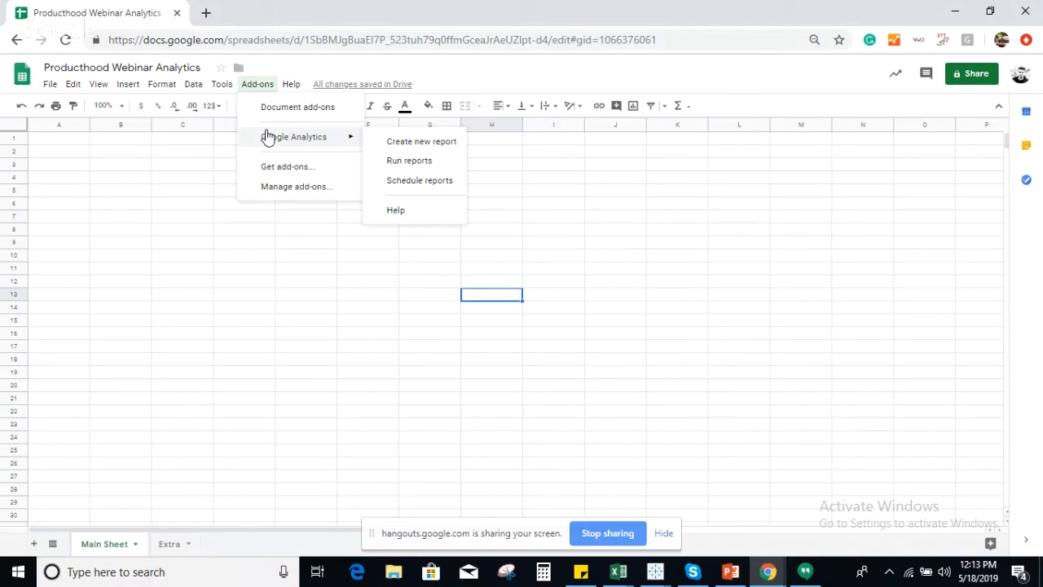
click(400, 145)
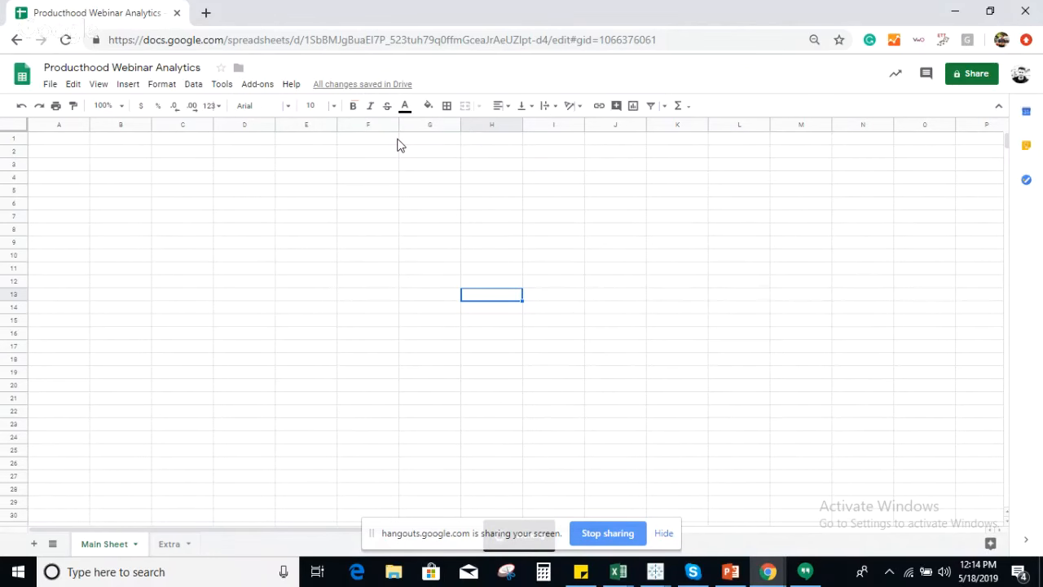
click(255, 84)
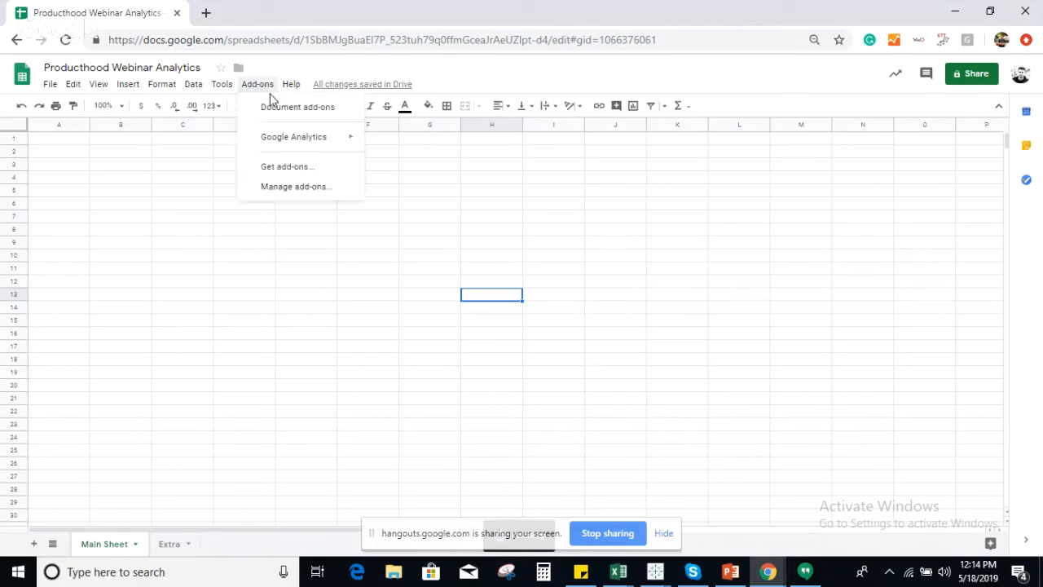
mouse_move(318, 138)
click(402, 144)
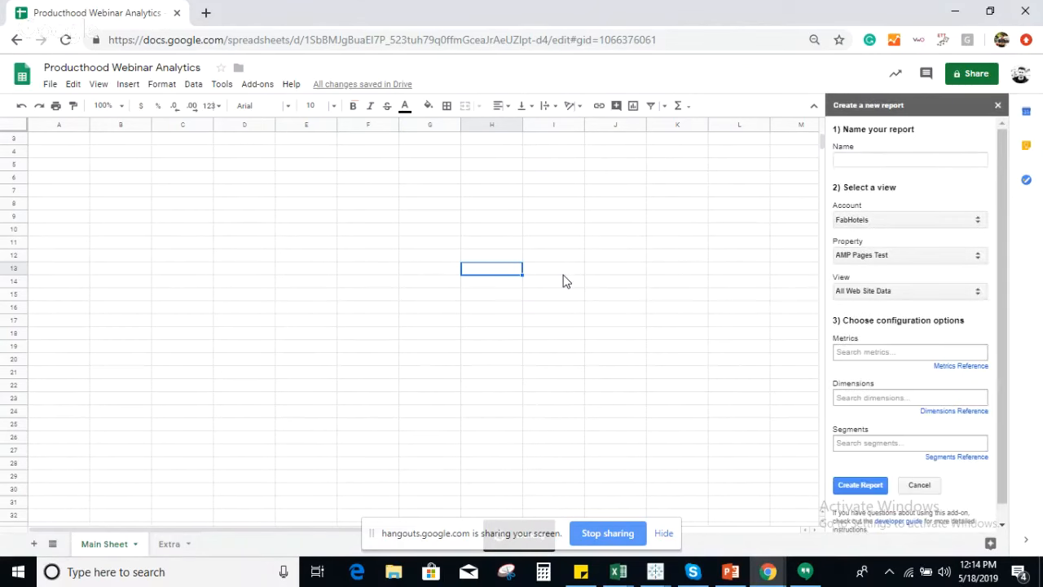
click(907, 159)
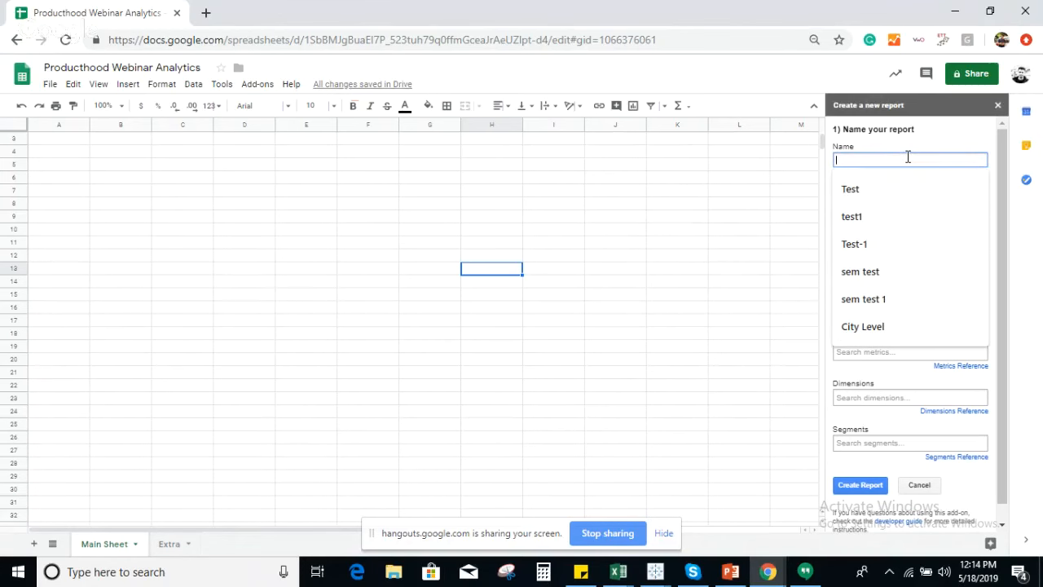
text(Te)
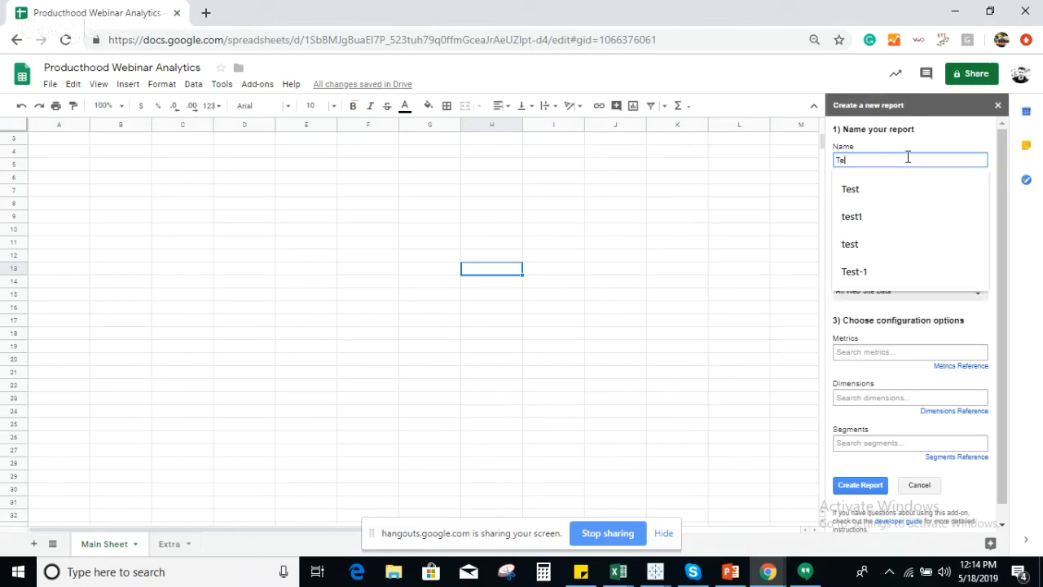
text(st Dashbo)
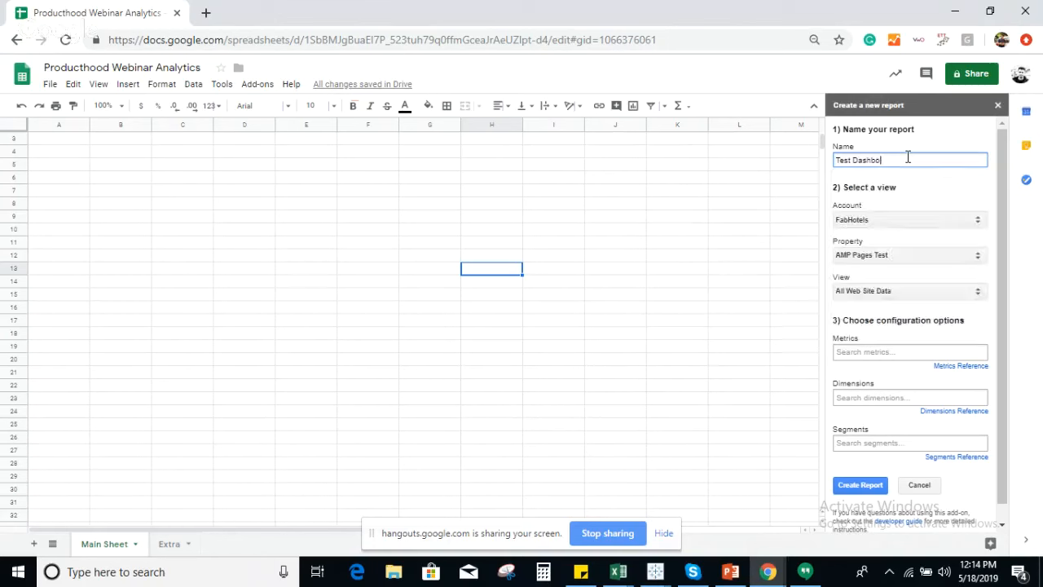
text(oard)
Step: Set the report's source to the staging.fabhotels.com property with the All Web Site Data view
click(897, 257)
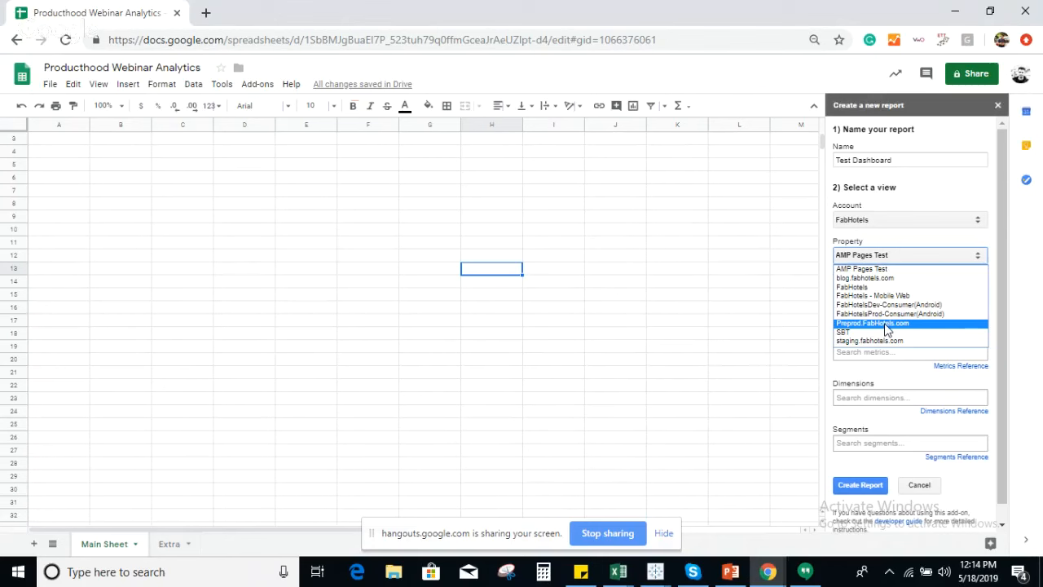
click(884, 341)
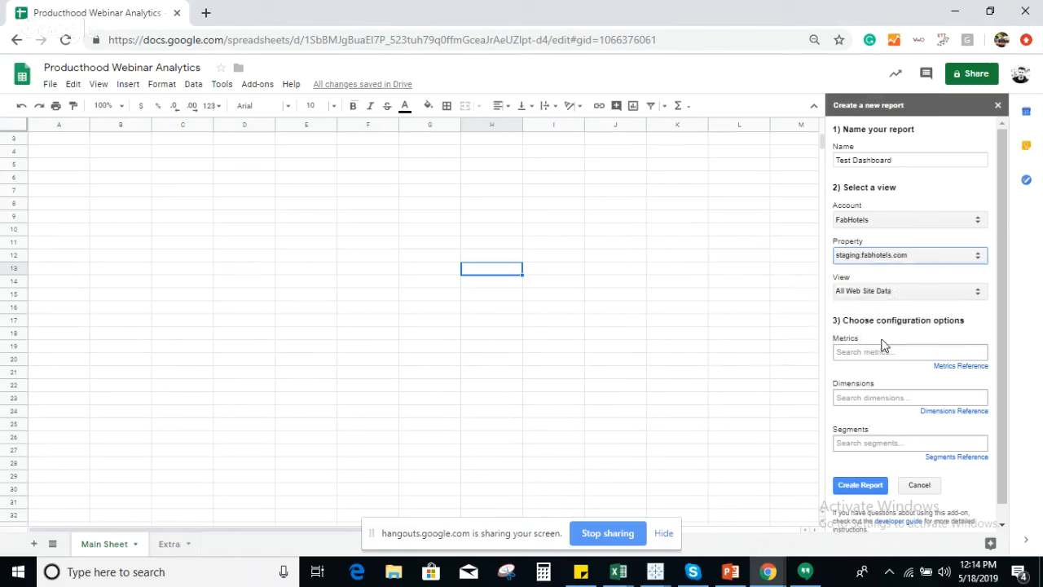
click(910, 299)
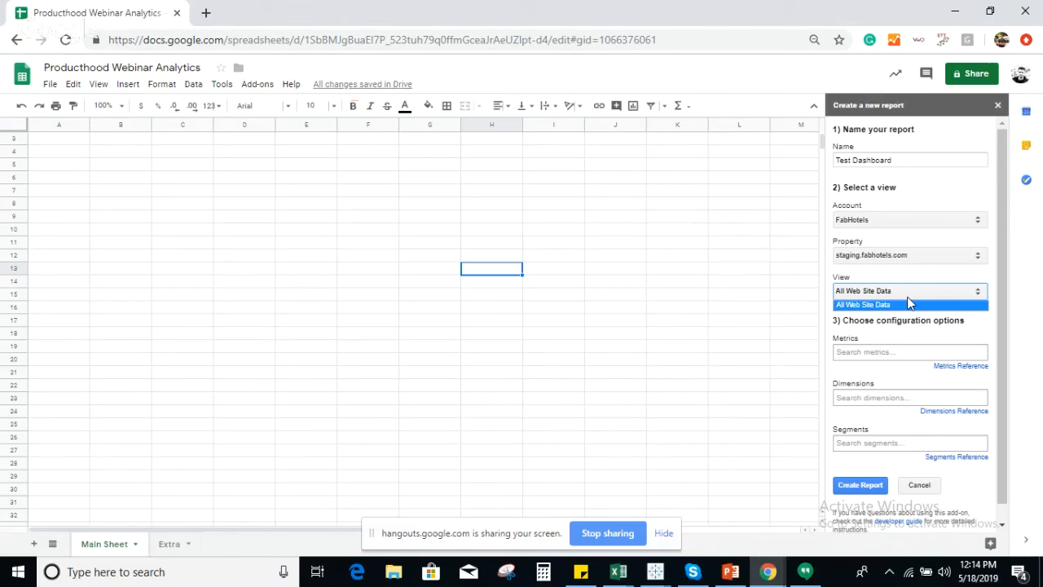
click(906, 303)
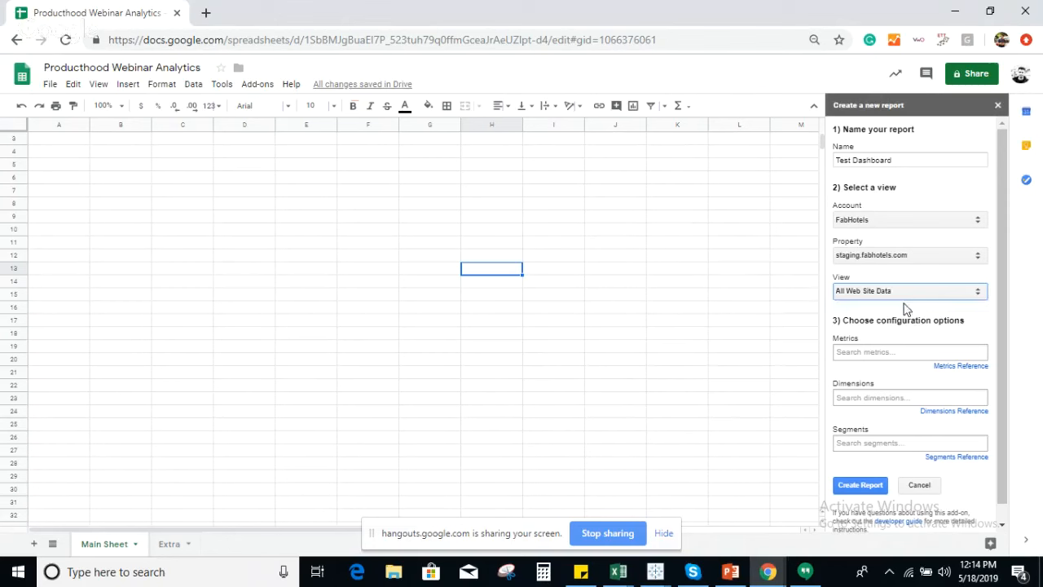
Step: Add Users, Sessions and Bounce Rate as metrics for the report
click(873, 352)
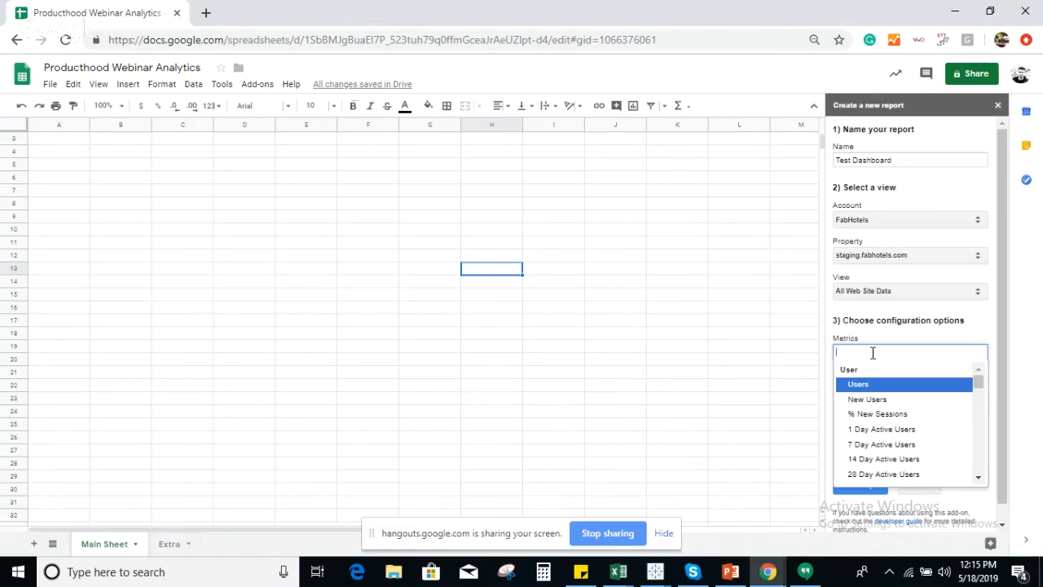
text(r)
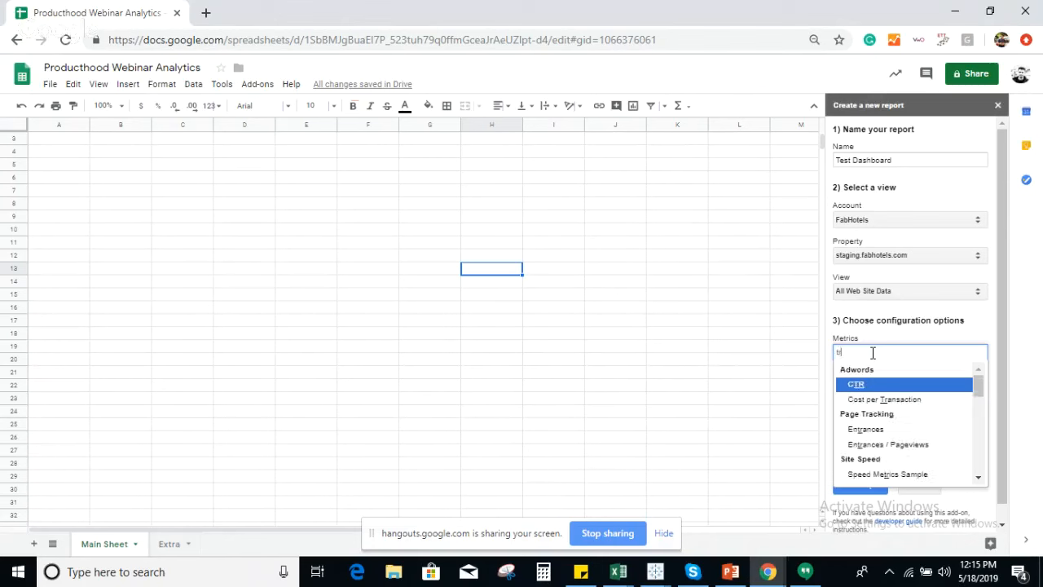
key(BackSpace)
key(BackSpace)
text(users)
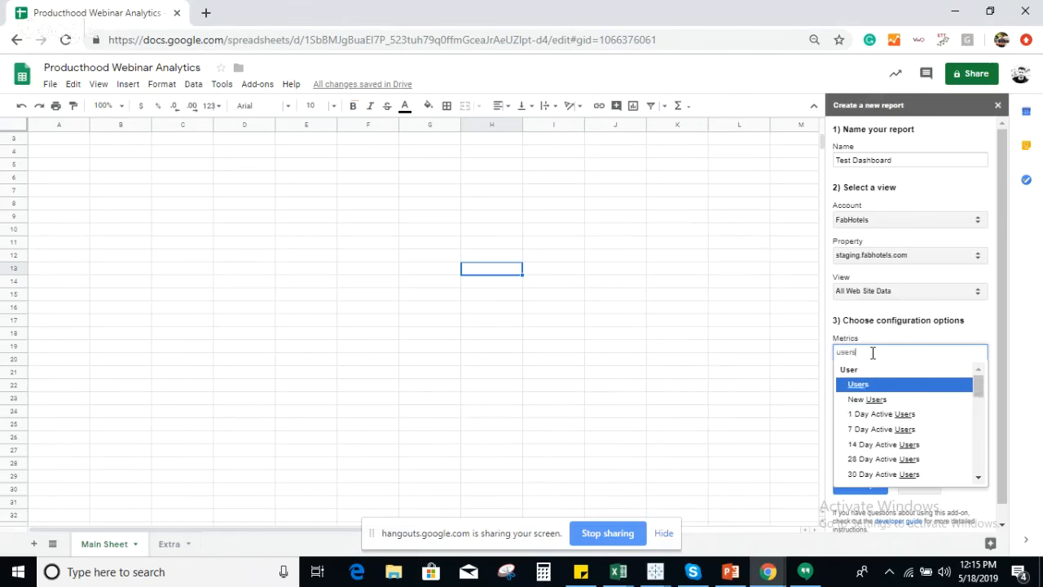
click(870, 386)
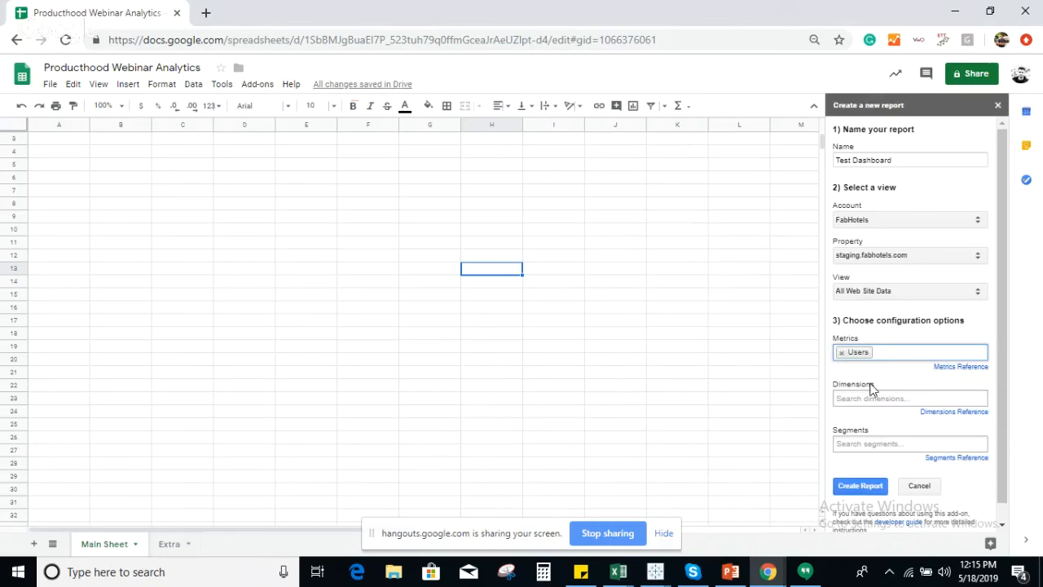
text(sessio)
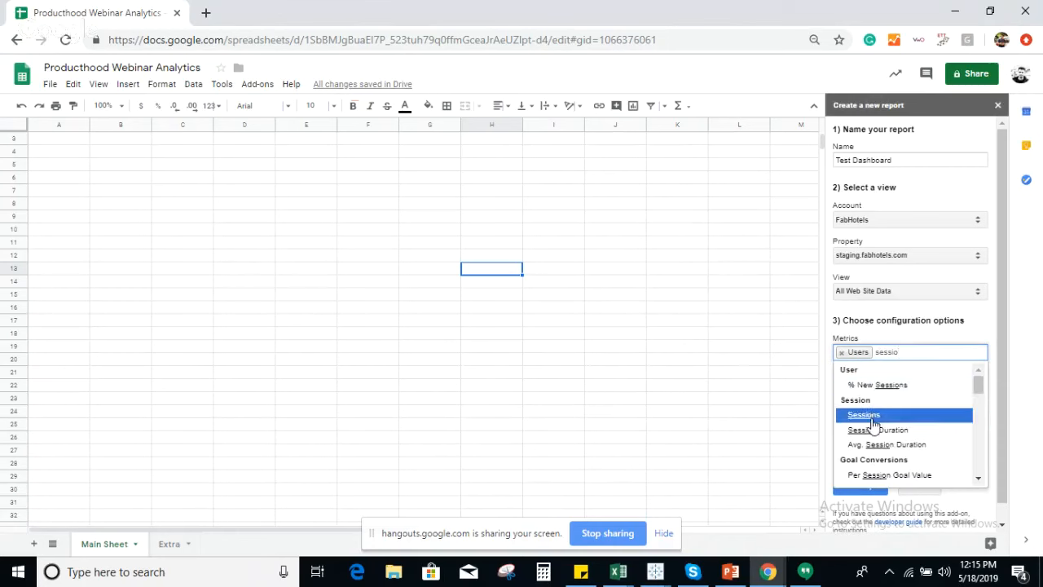
click(871, 416)
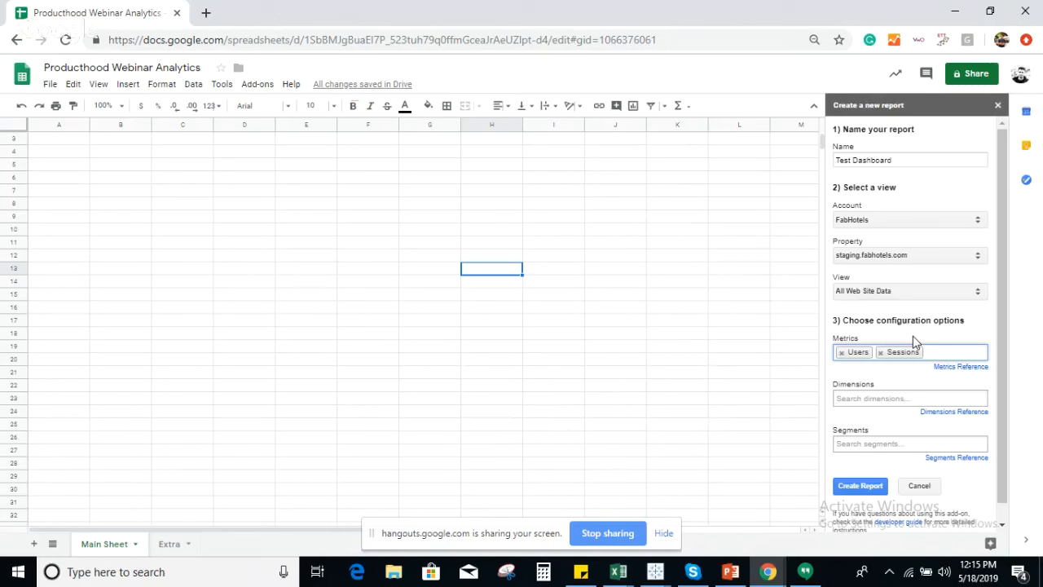
text(boun)
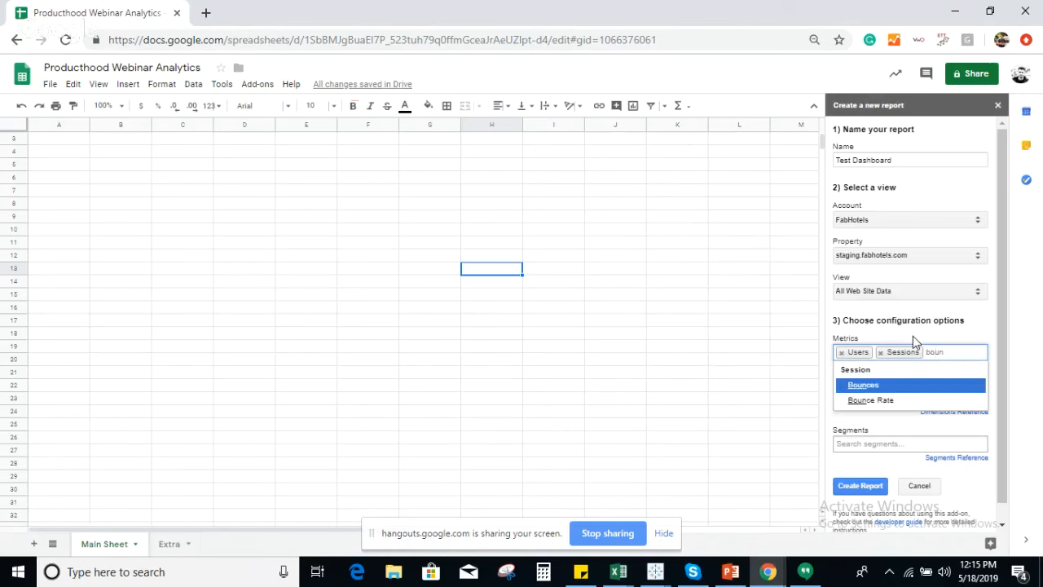
click(891, 399)
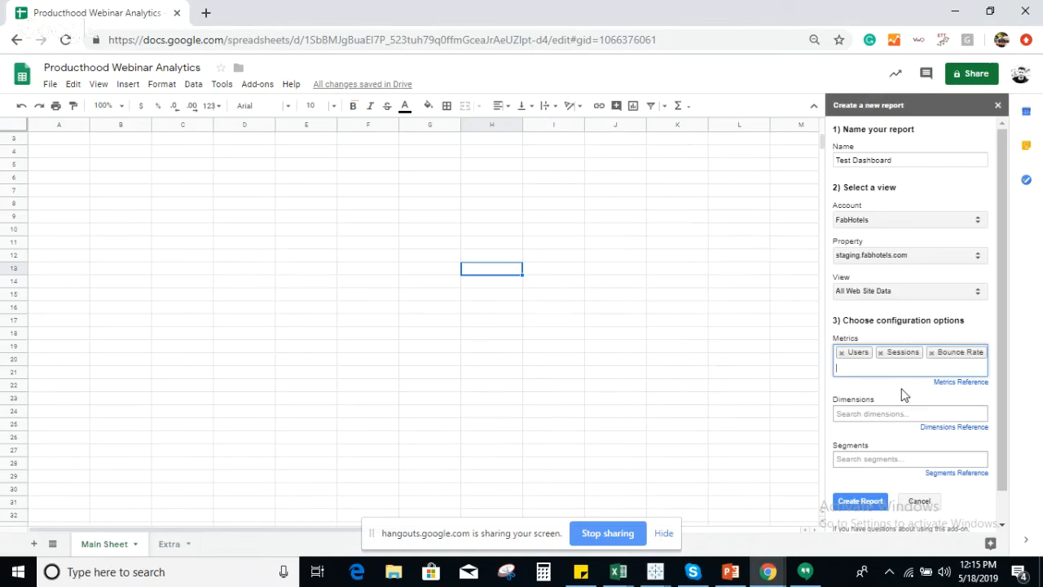
Step: Add % Exit, Transactions and Ecommerce Conversion Rate to the report's metrics
text(exit)
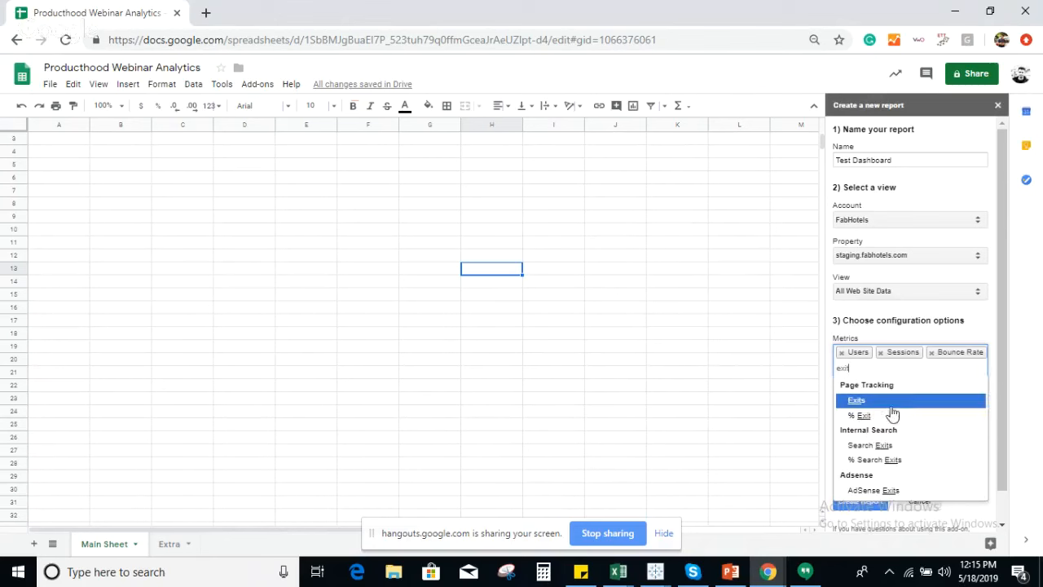
click(892, 415)
text(tran)
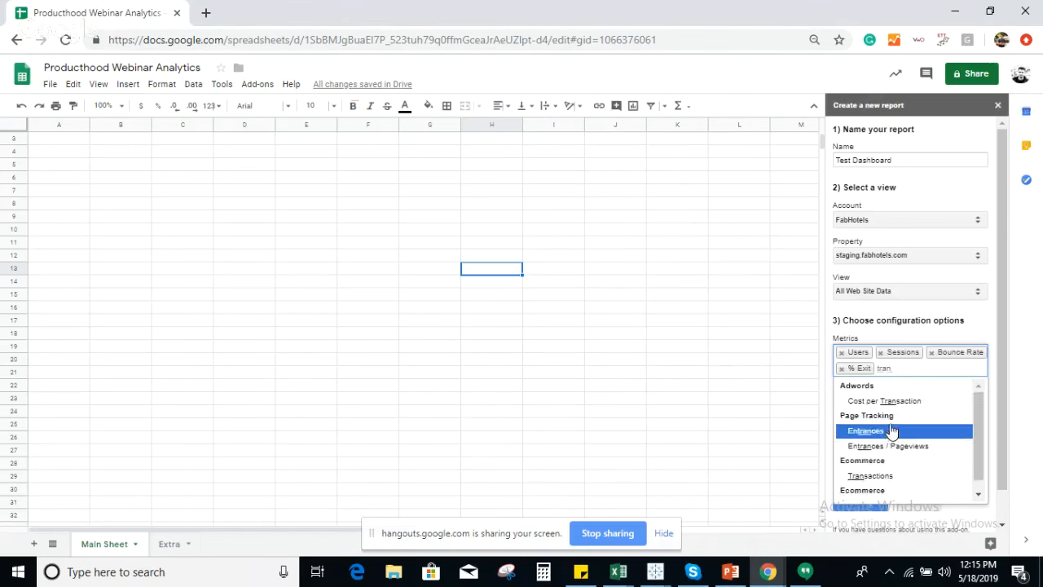
click(884, 475)
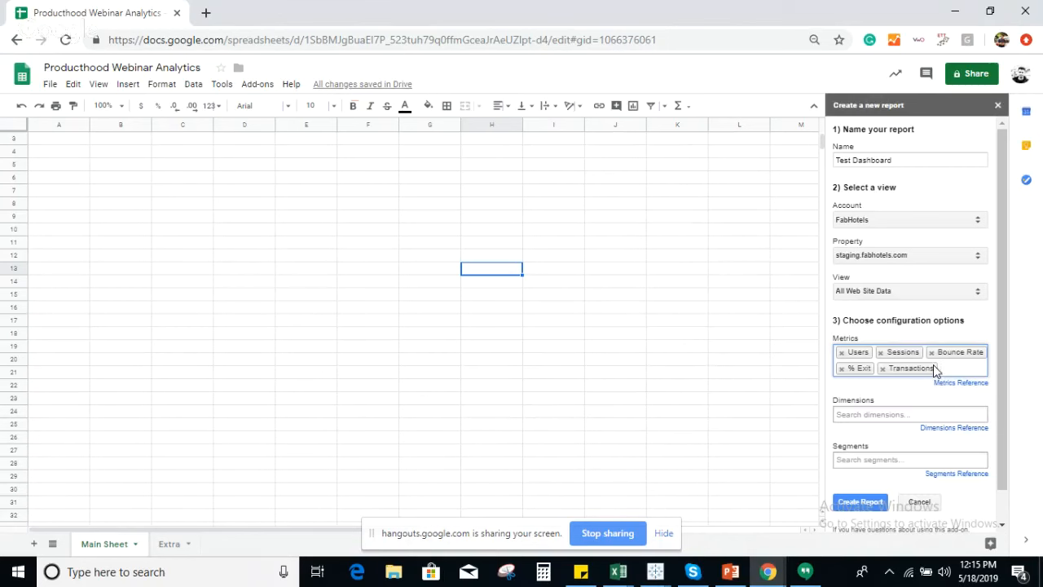
text(con)
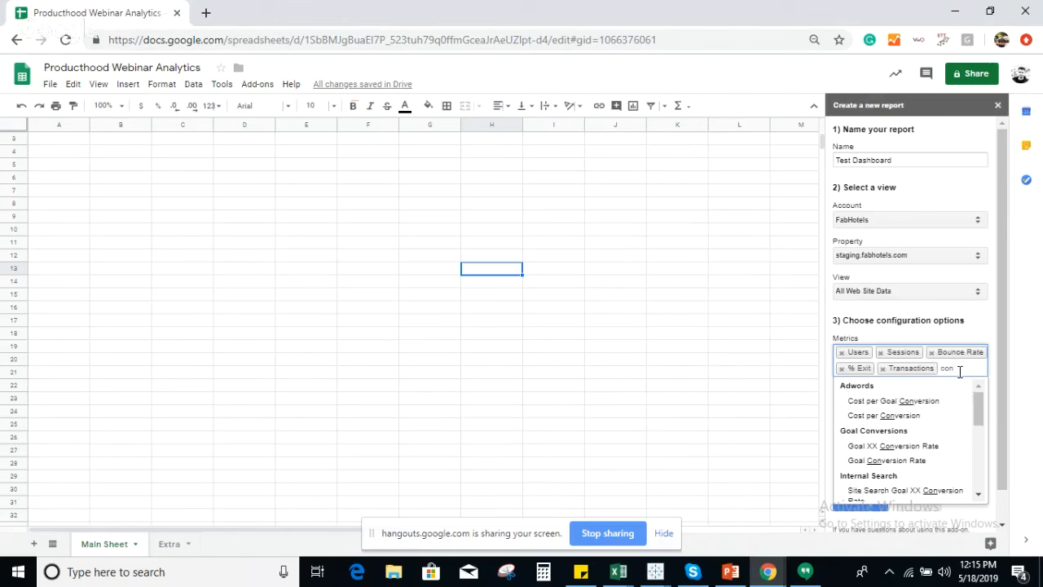
text(vers)
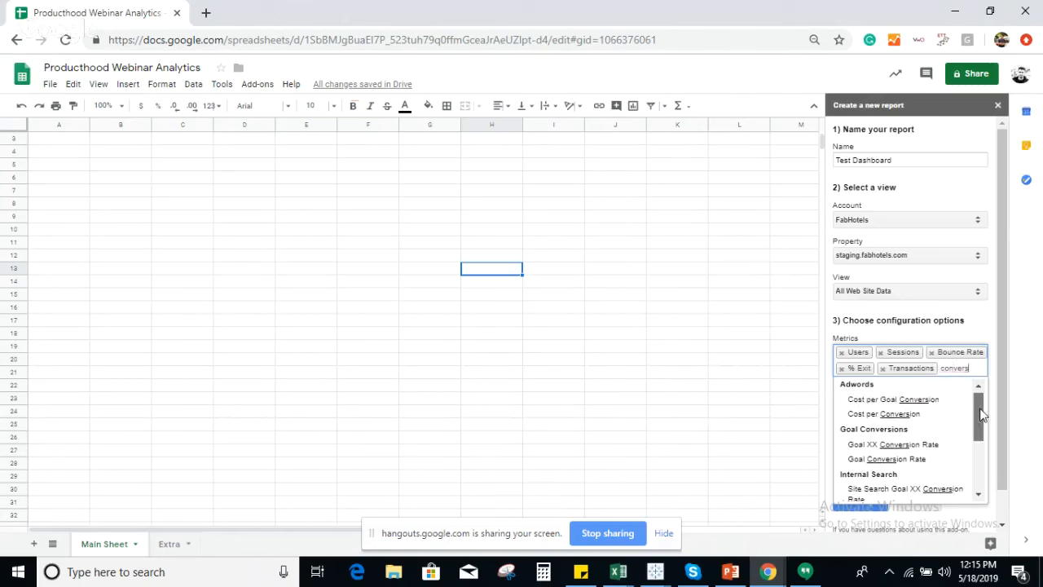
drag(982, 414, 986, 462)
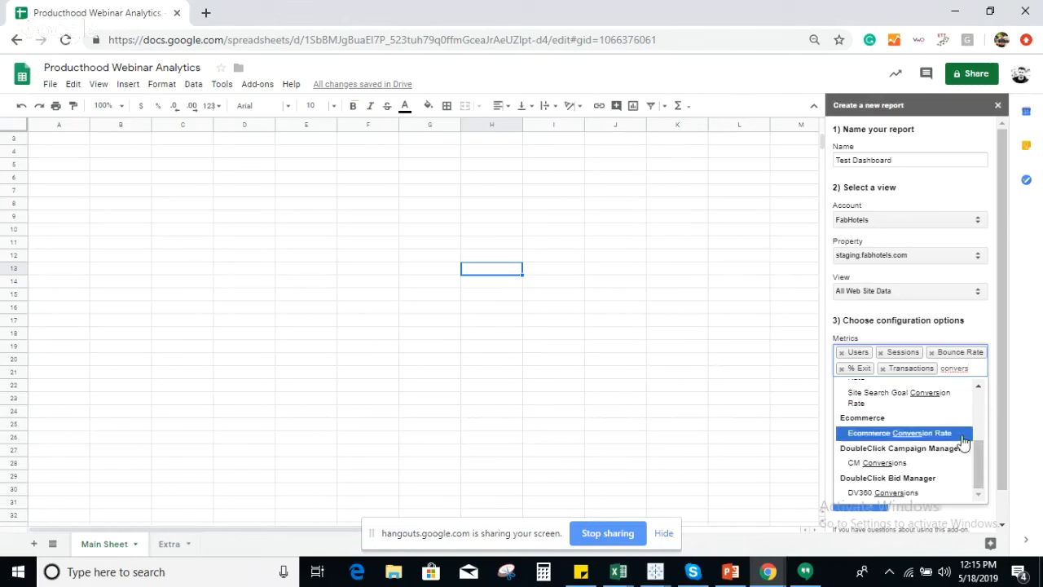
click(964, 436)
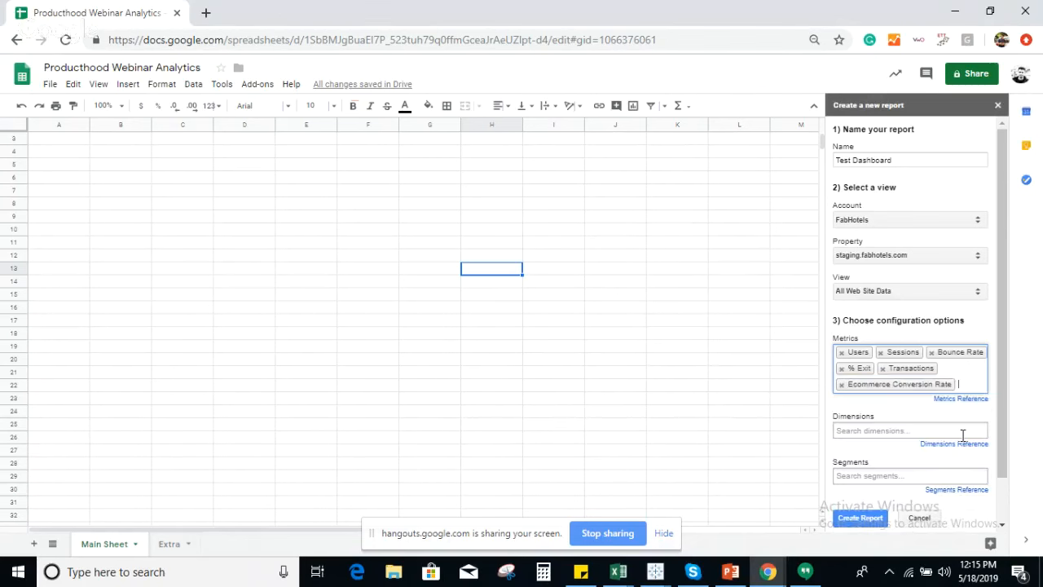
Step: Add Date and Device Category as the report's dimensions
click(908, 433)
text(date)
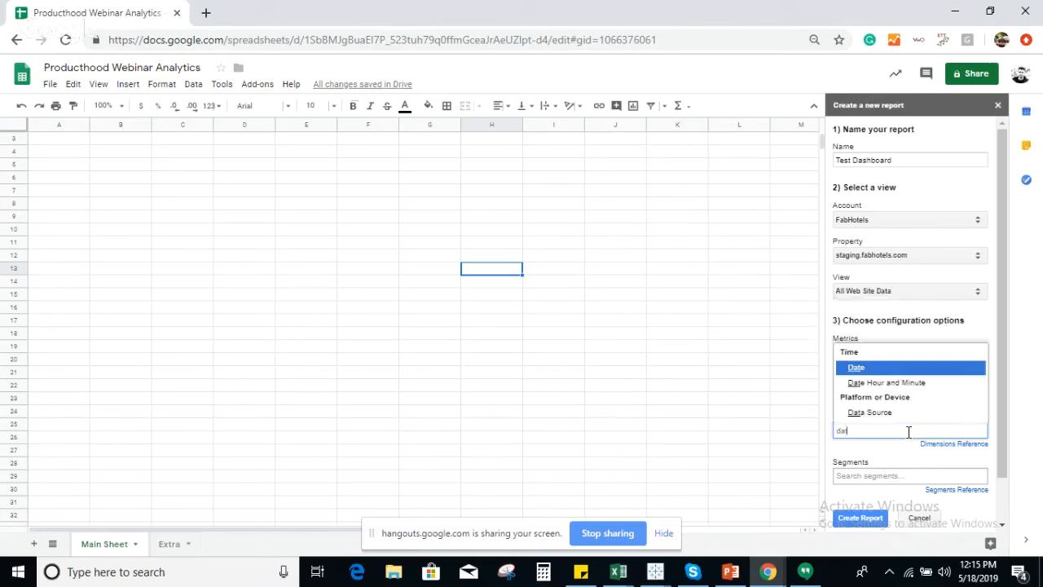
click(910, 404)
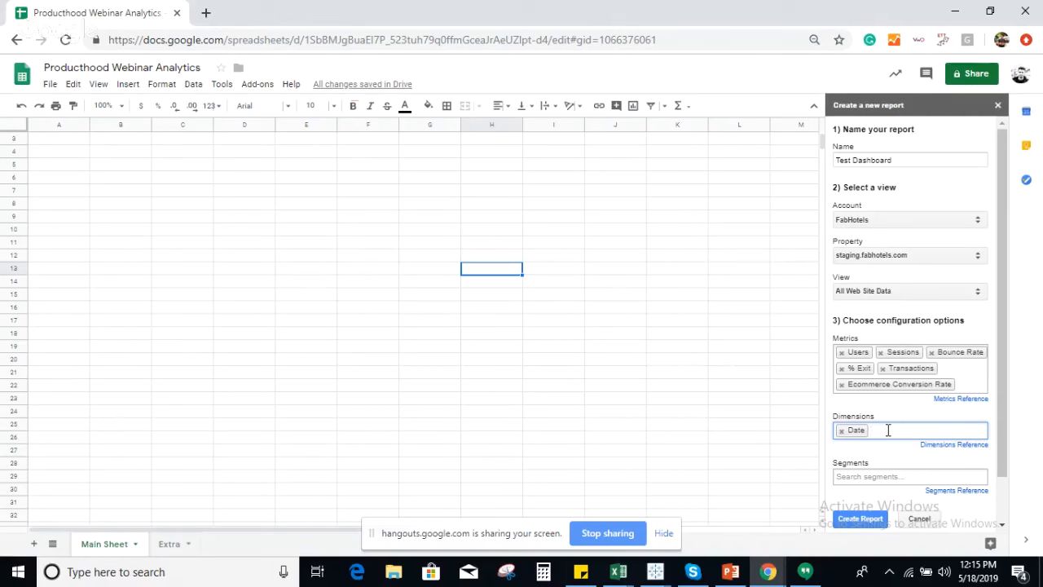
text(devi)
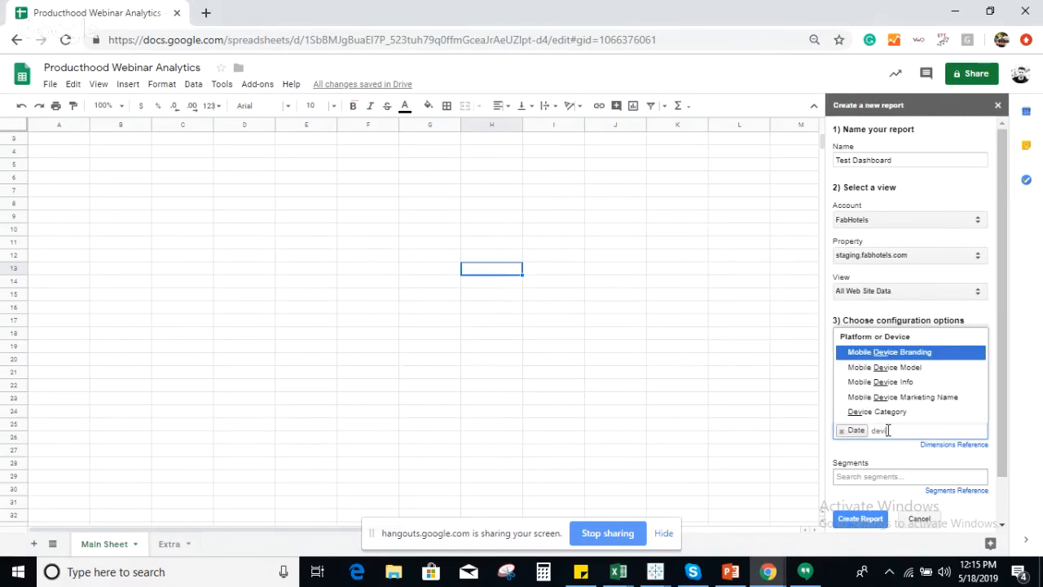
click(900, 412)
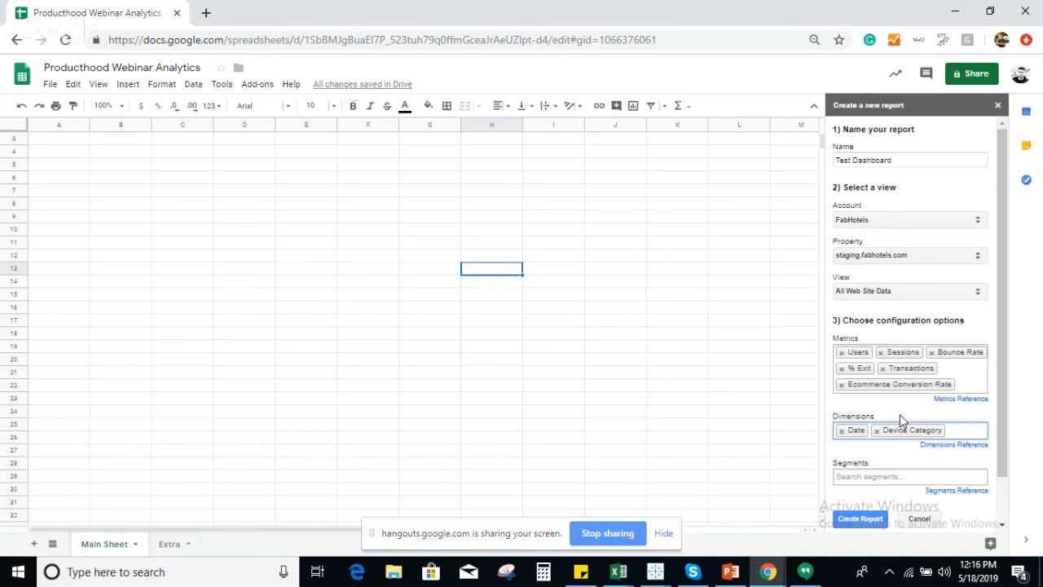
Step: Add the built-in All Users segment and the custom Desktop segment to the report
click(866, 475)
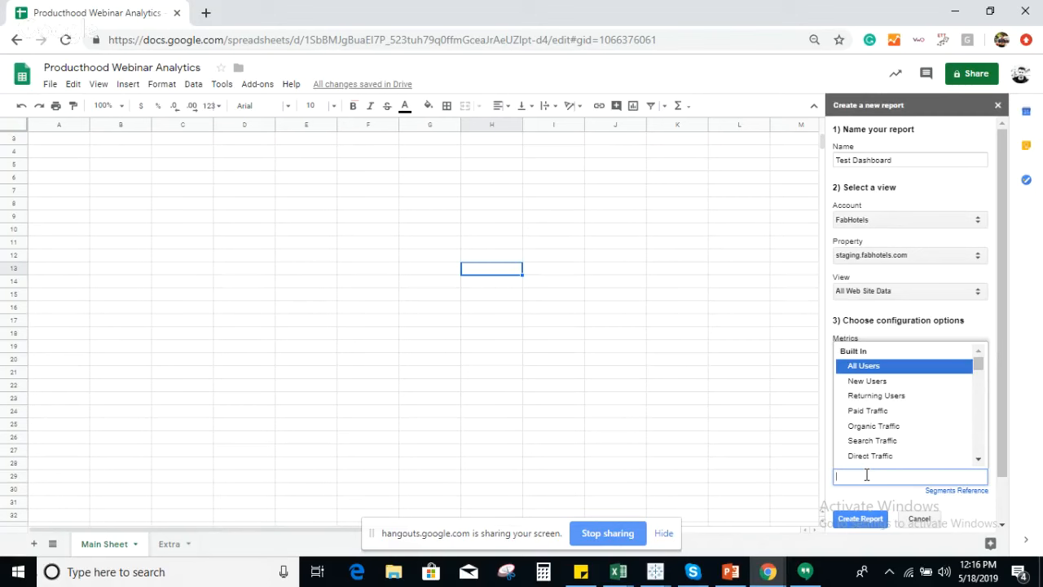
text(all)
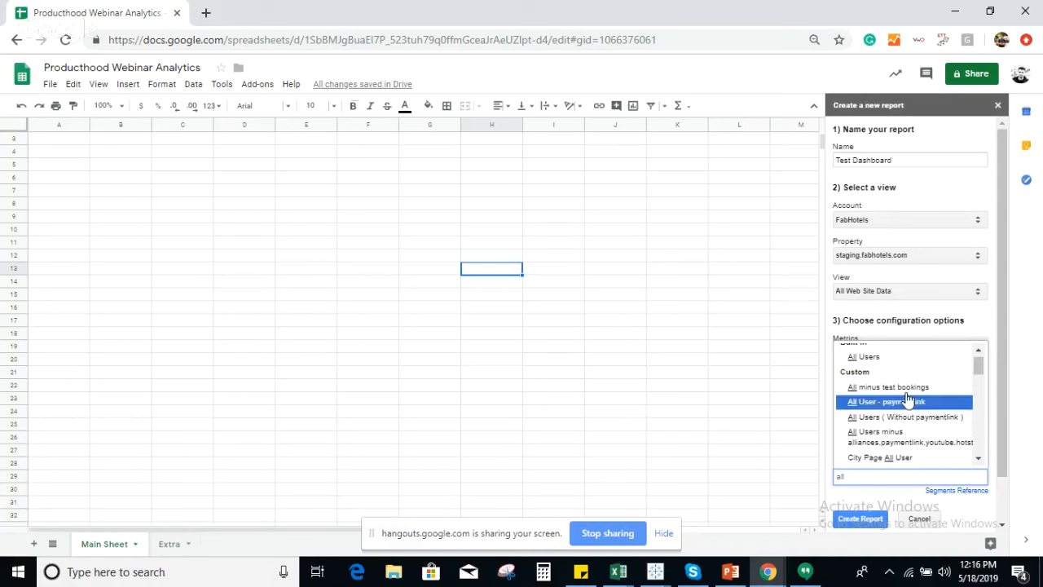
scroll(915, 375, up, 2)
click(912, 368)
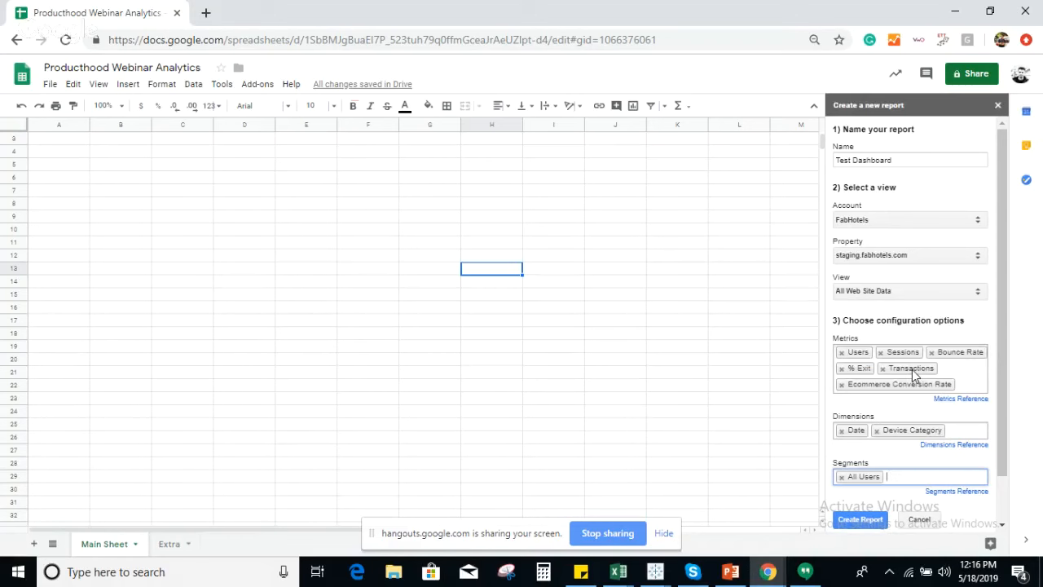
text(desk)
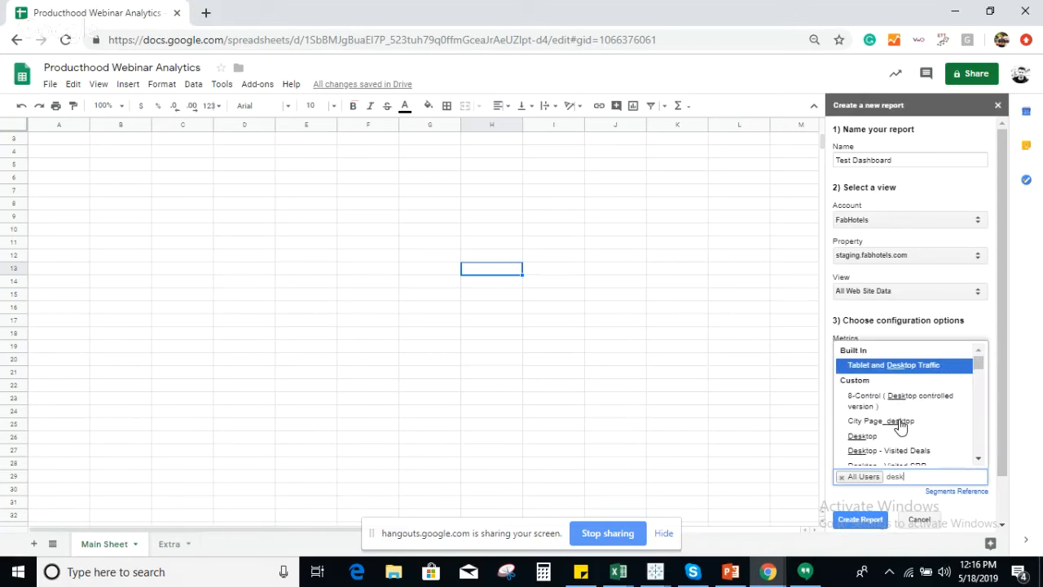
click(886, 438)
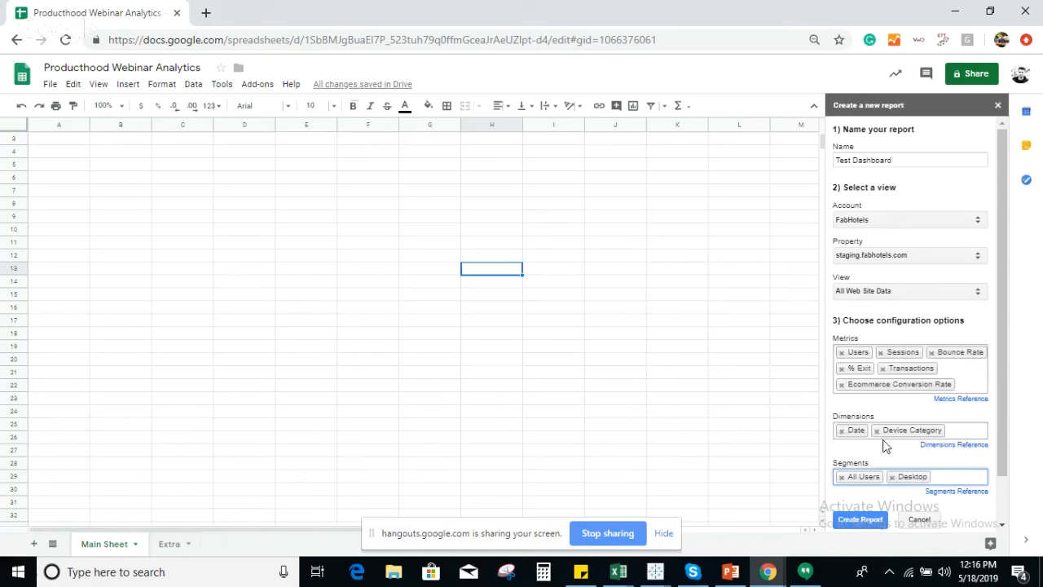
Step: Add the built-in Mobile Traffic segment and create the report from the chosen configuration
text(mobil)
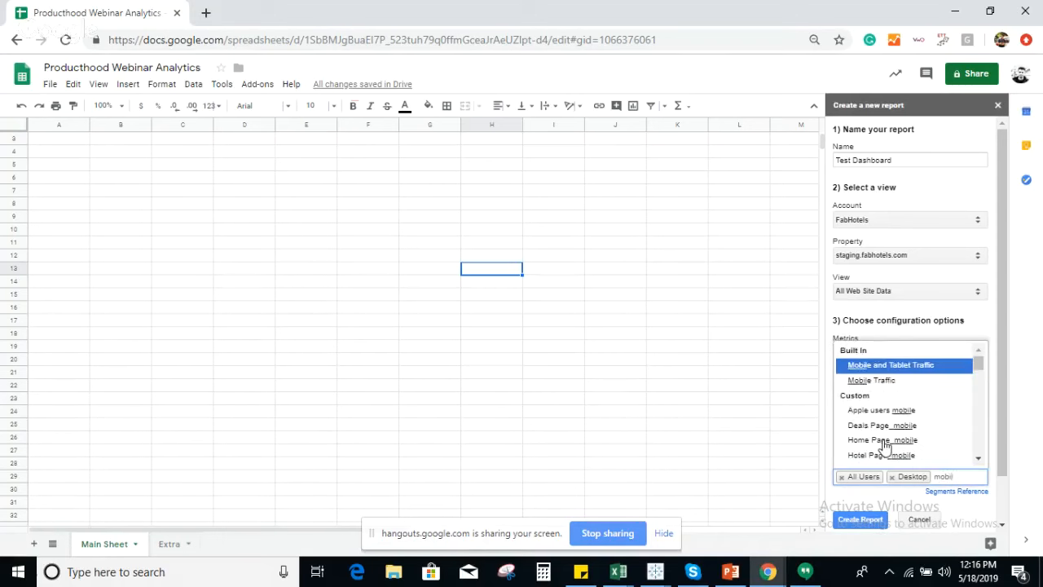
click(909, 380)
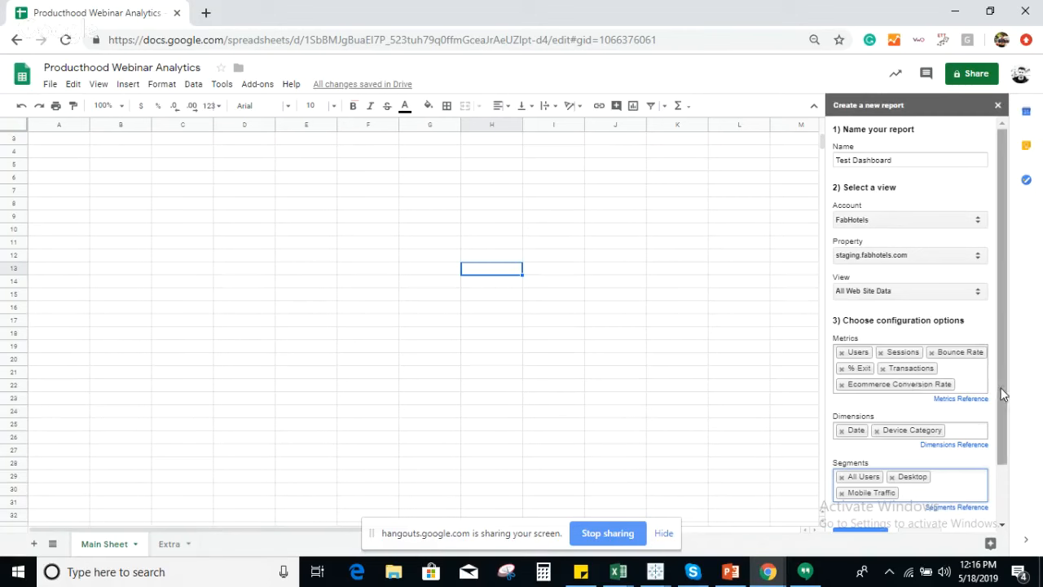
scroll(1005, 450, down, 2)
mouse_move(1006, 451)
mouse_down()
mouse_move(1007, 328)
mouse_move(1008, 450)
mouse_up()
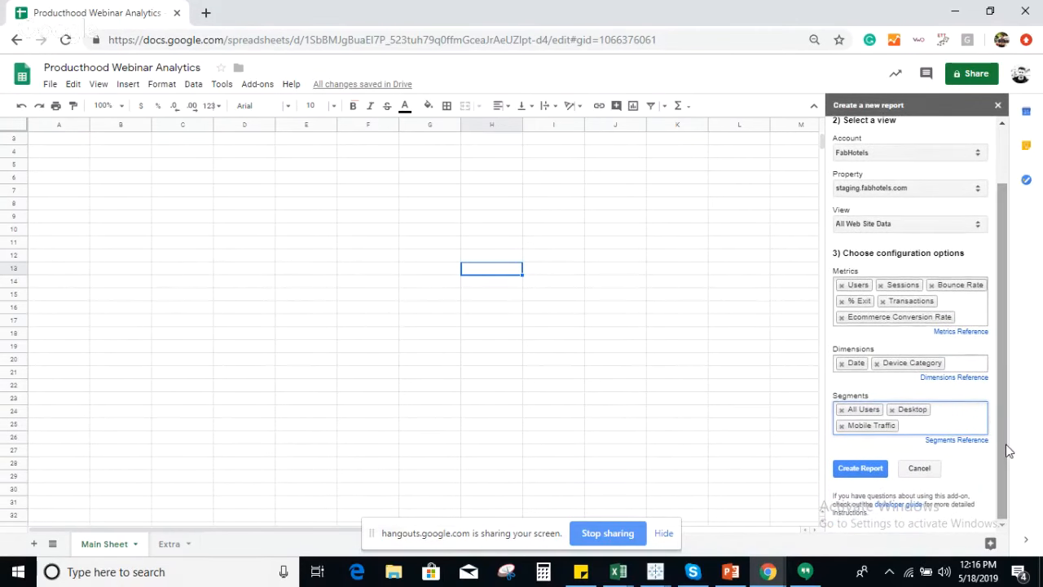
click(862, 470)
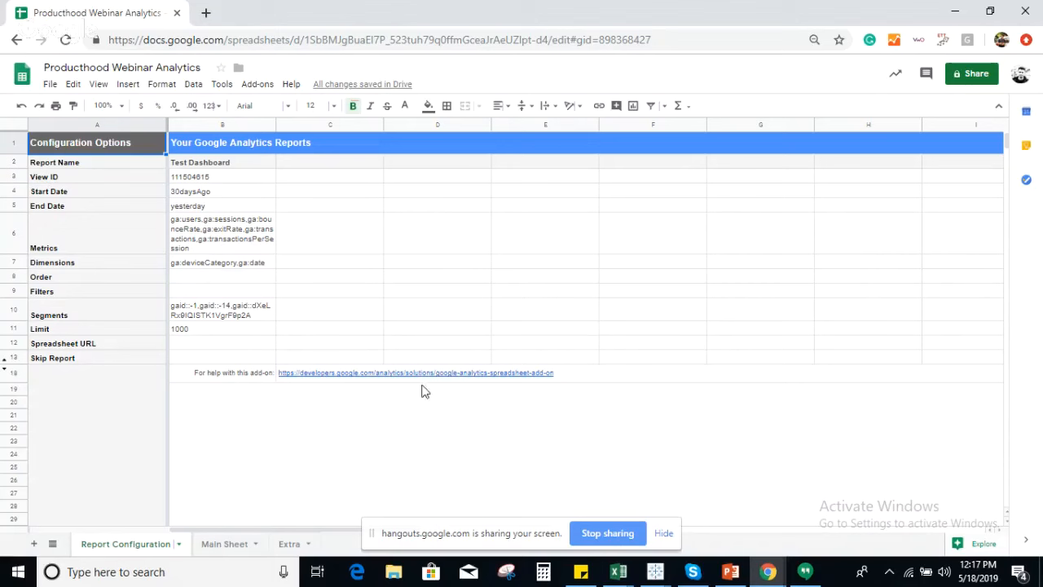
click(214, 336)
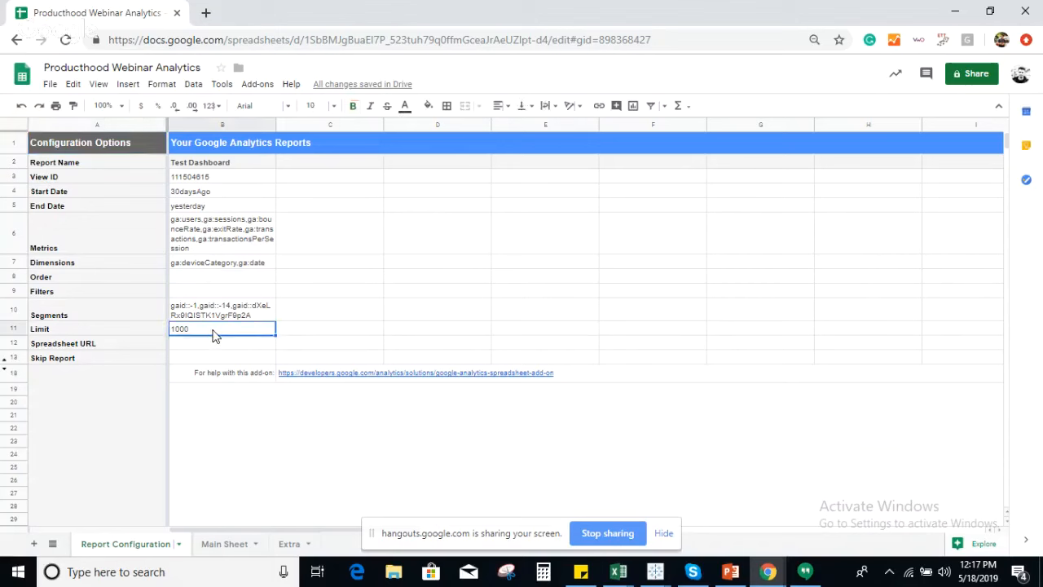
click(196, 246)
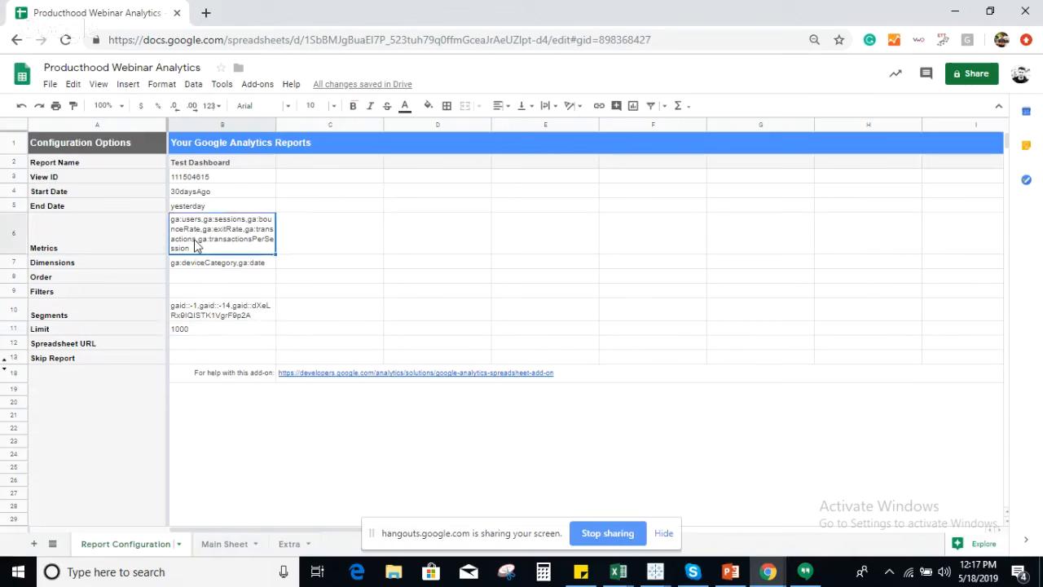
click(188, 293)
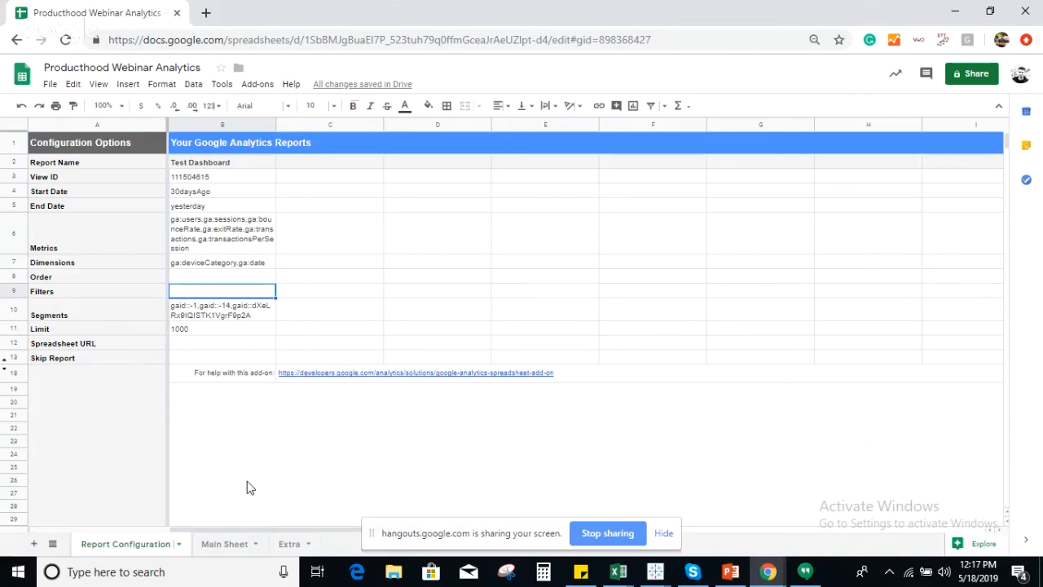
click(291, 544)
click(65, 142)
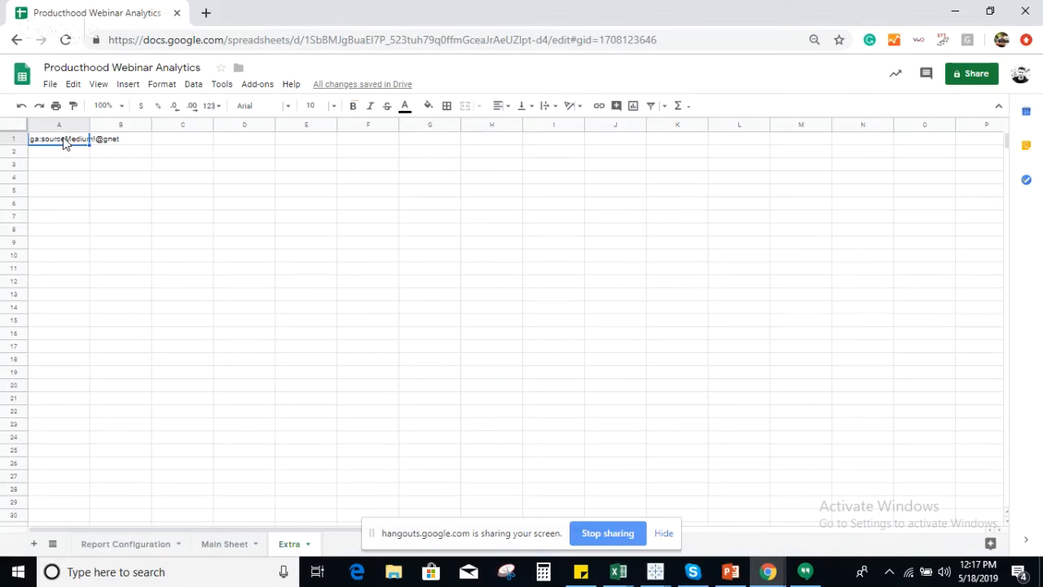
click(124, 545)
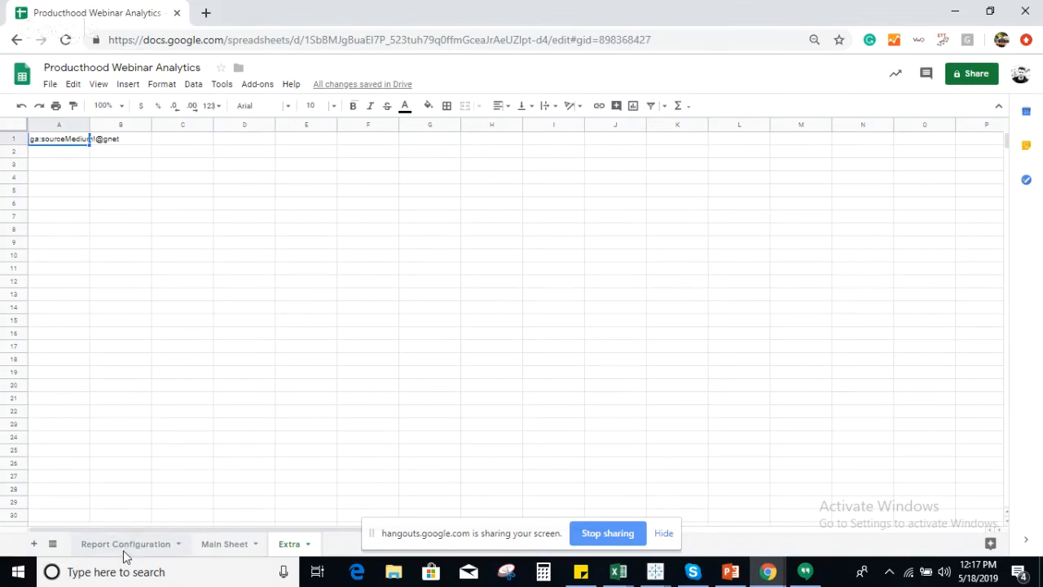
text(ga:sourceMedium!@gnet)
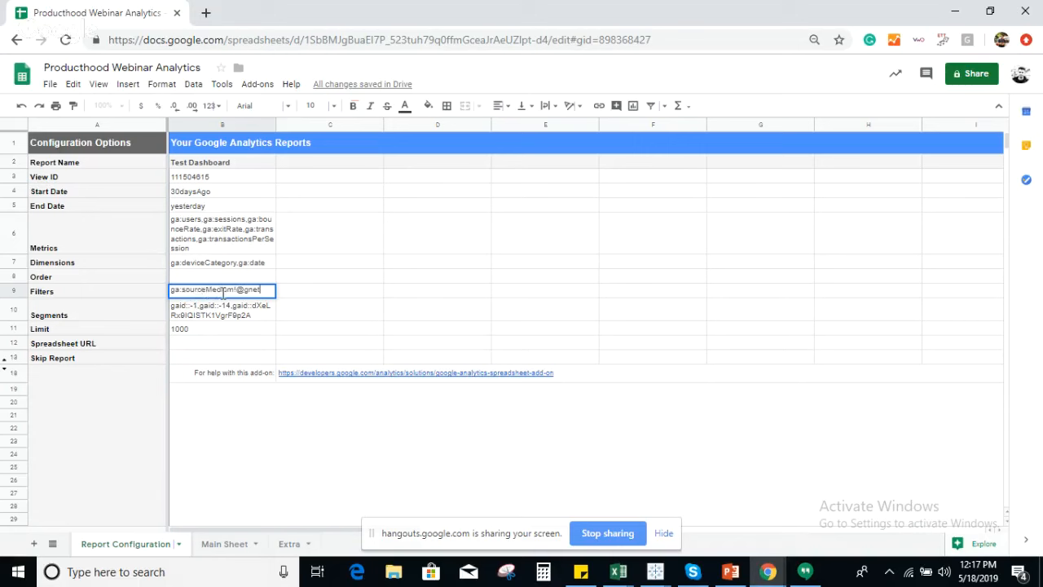
Step: Replace gnet in the filter expression with facebook followed by a comma
key(BackSpace)
key(BackSpace)
text(facebook,)
drag(172, 291, 287, 293)
key(ctrl+c)
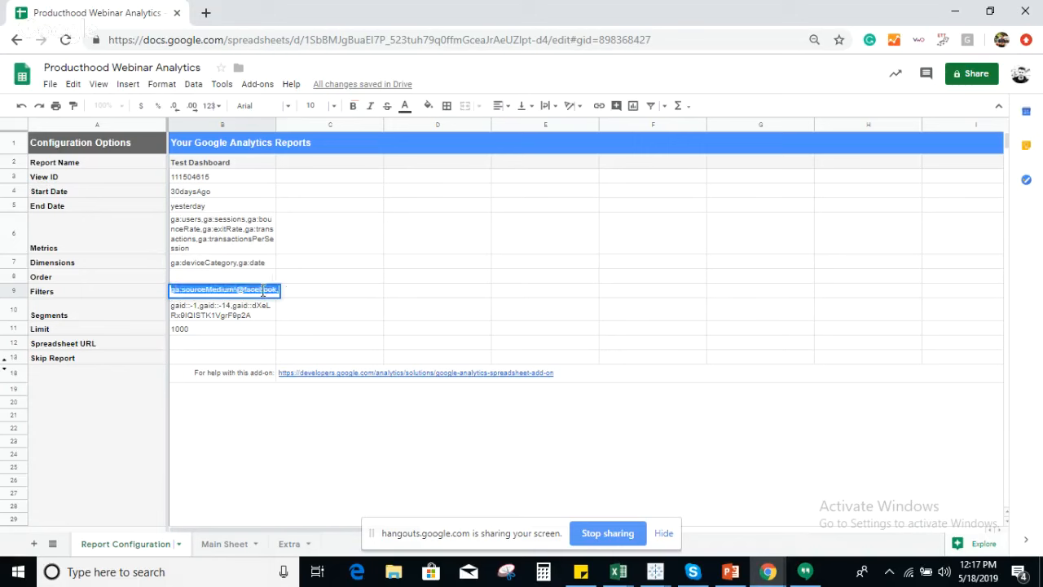
click(262, 290)
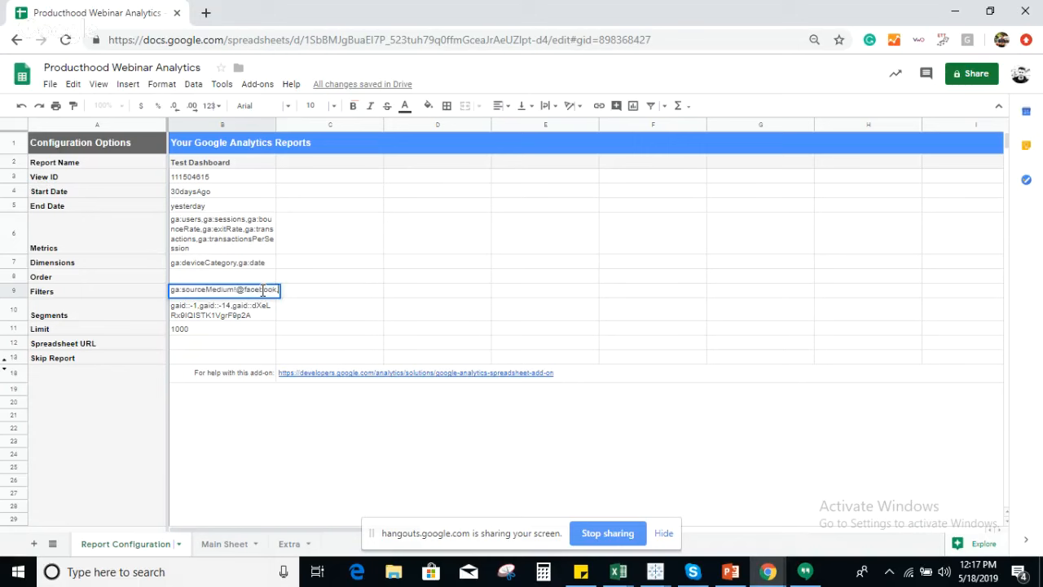
key(ctrl+v)
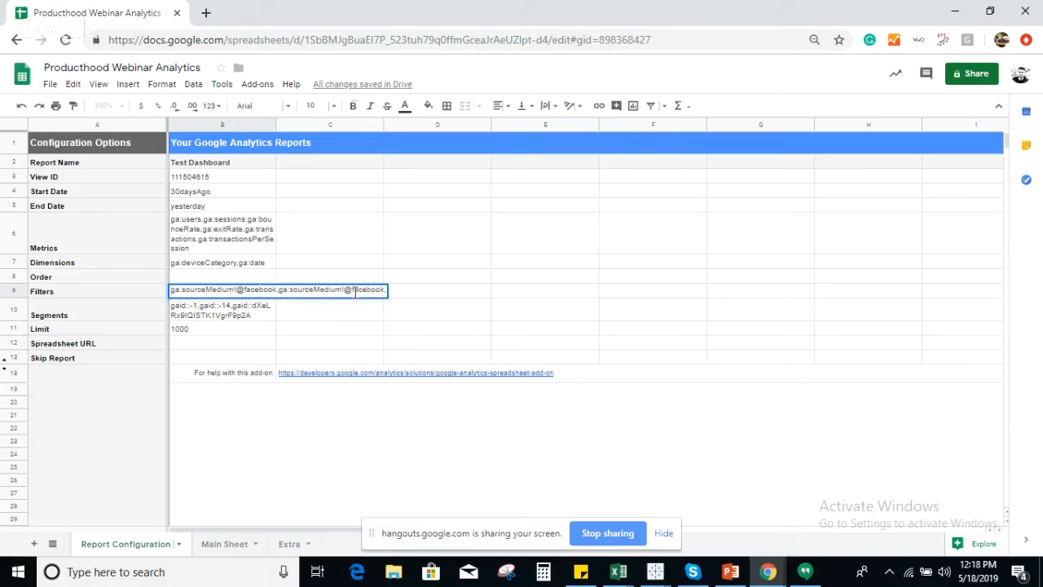
drag(354, 290, 391, 298)
key(BackSpace)
key(BackSpace)
key(BackSpace)
key(BackSpace)
key(BackSpace)
key(BackSpace)
key(BackSpace)
key(BackSpace)
key(BackSpace)
key(BackSpace)
key(BackSpace)
key(BackSpace)
key(BackSpace)
key(BackSpace)
key(BackSpace)
key(BackSpace)
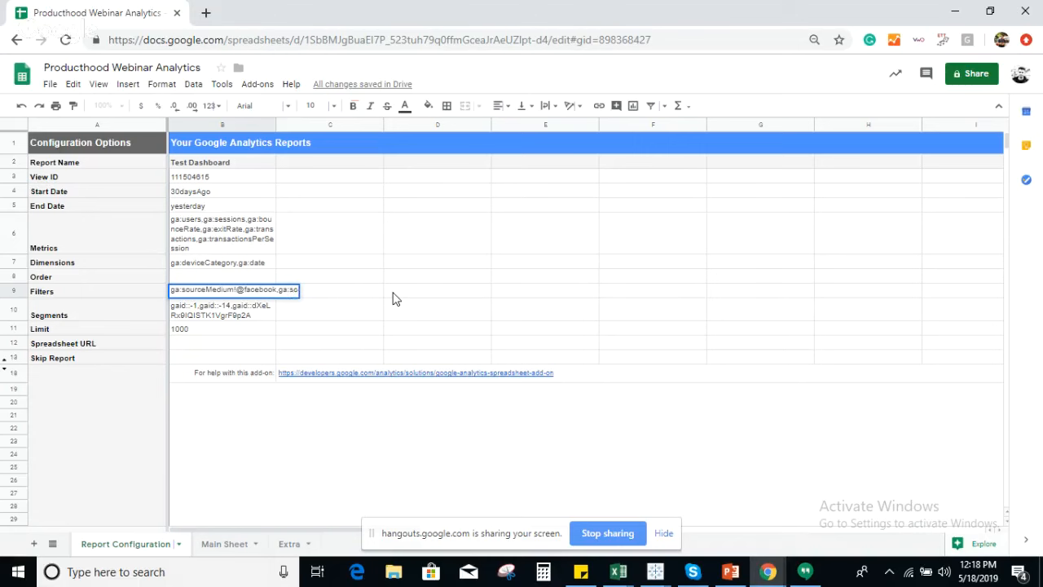
key(BackSpace)
key(BackSpace)
key(BackSpace)
click(393, 299)
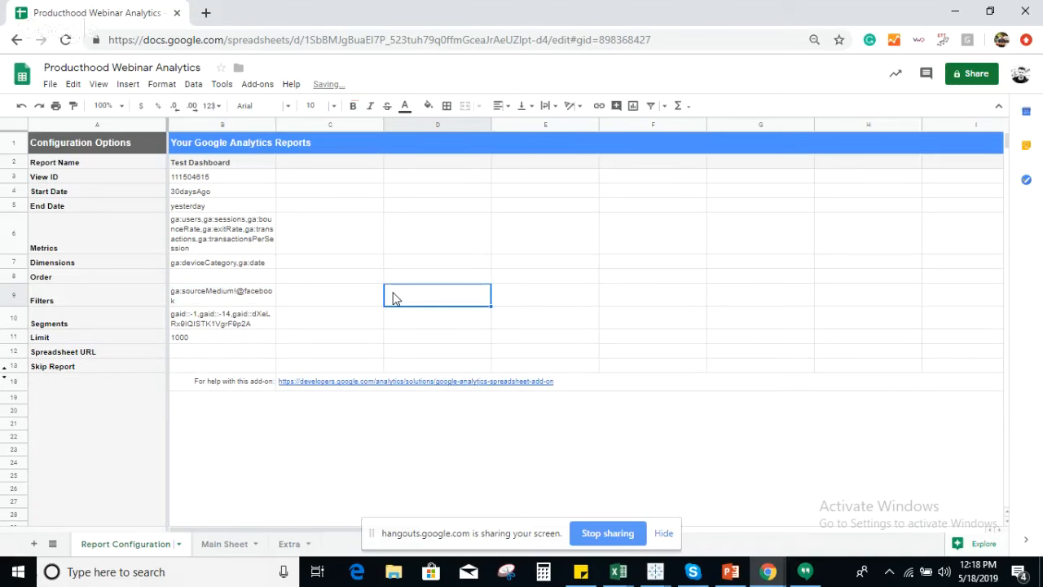
Step: Set the report's Start Date to 2018-04-01
double_click(210, 192)
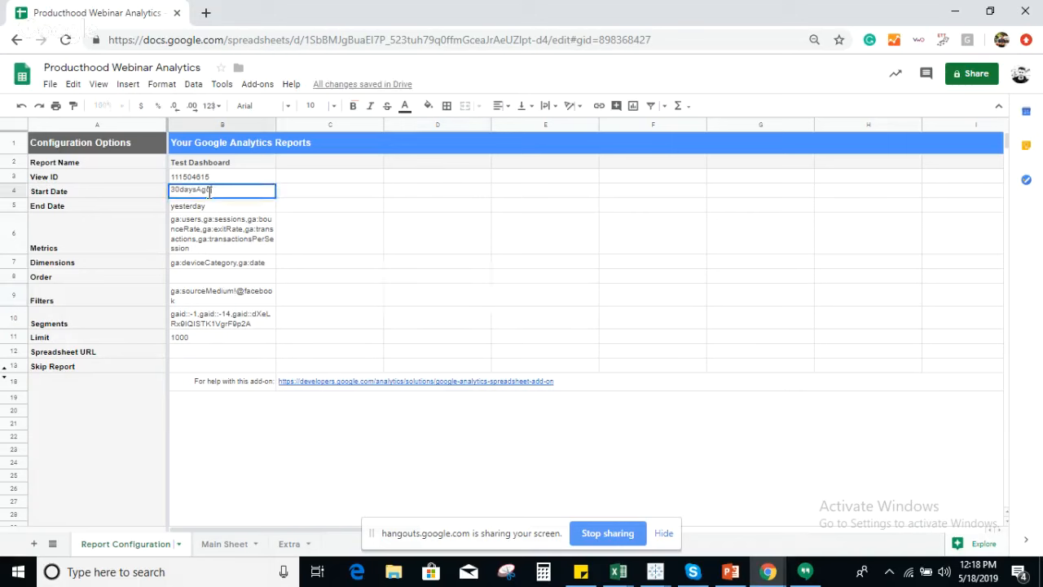
key(BackSpace)
key(BackSpace)
key(BackSpace)
key(BackSpace)
key(BackSpace)
key(BackSpace)
key(BackSpace)
key(BackSpace)
key(BackSpace)
text(2018-04-01)
Step: Copy the start date into the End Date value and change it to 2018-04-07
double_click(209, 205)
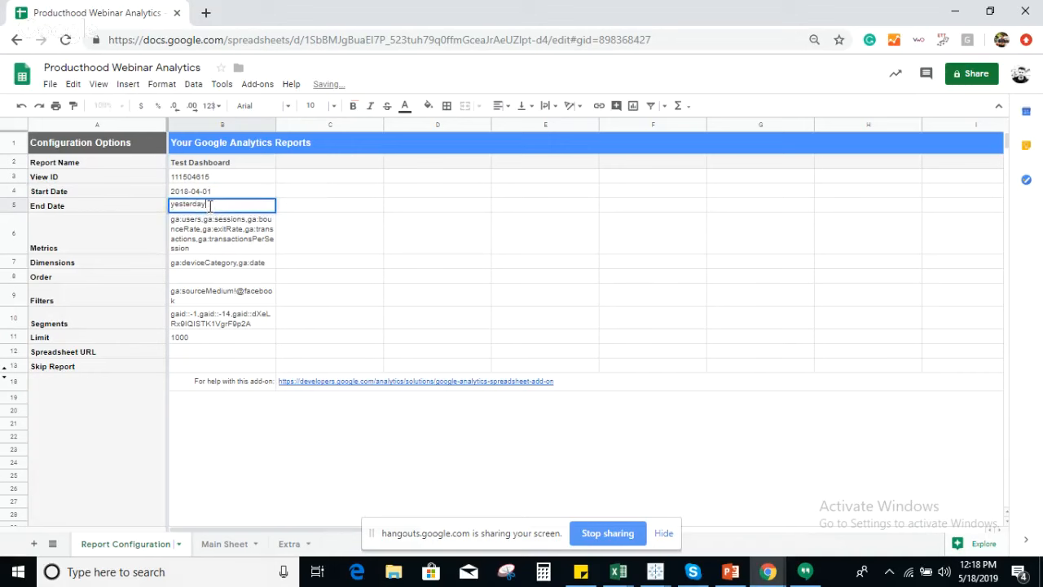
click(220, 194)
key(ctrl+c)
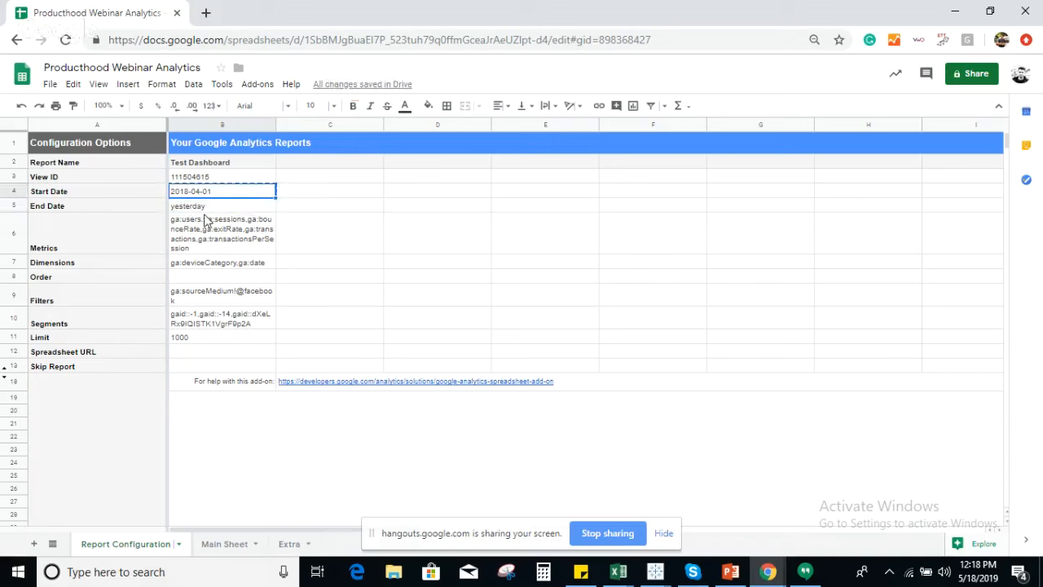
click(204, 208)
key(ctrl+v)
double_click(206, 209)
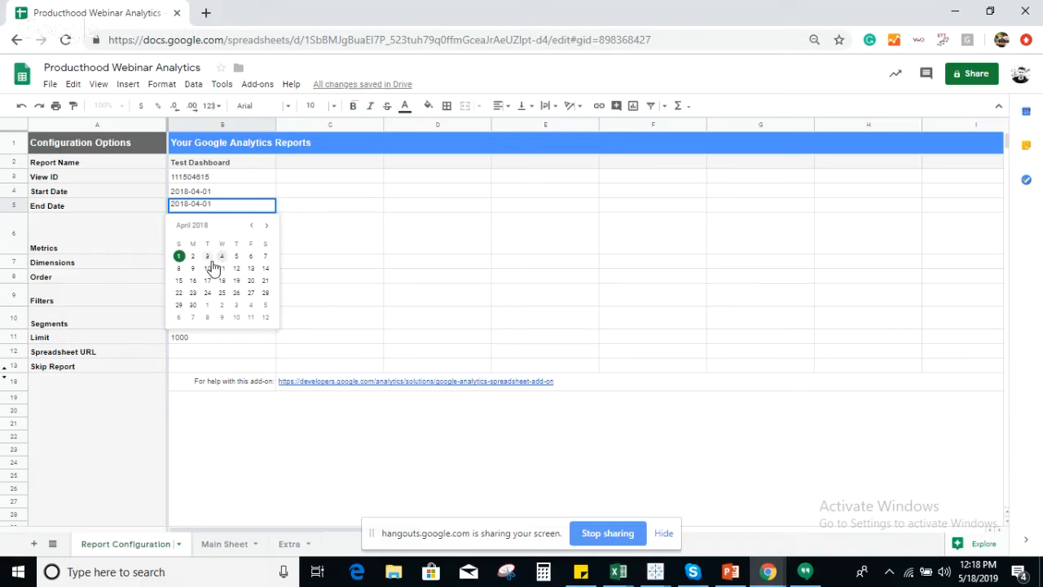
click(265, 256)
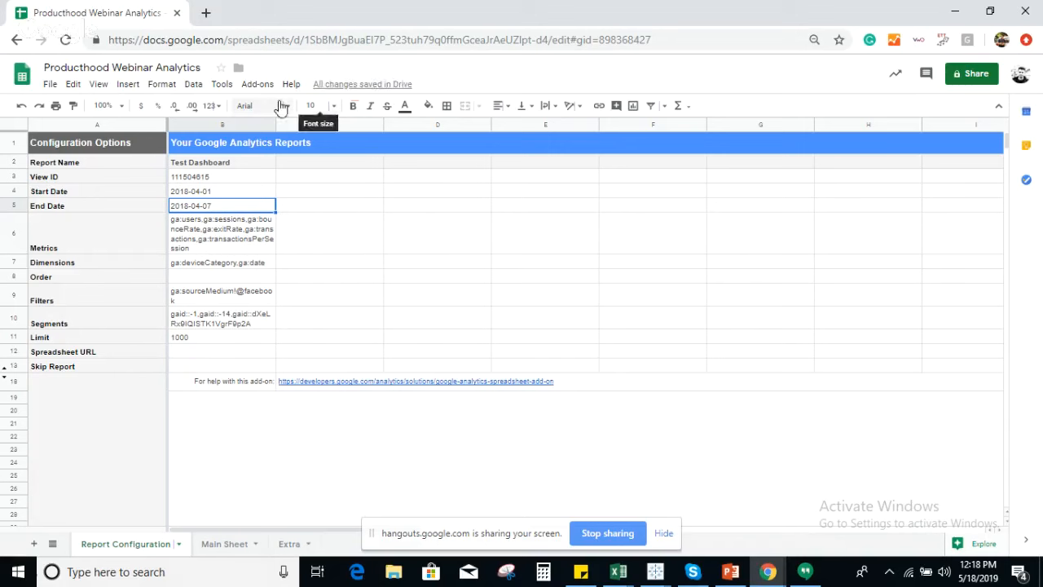
Step: Run the Google Analytics reports and dismiss the report status message
click(257, 85)
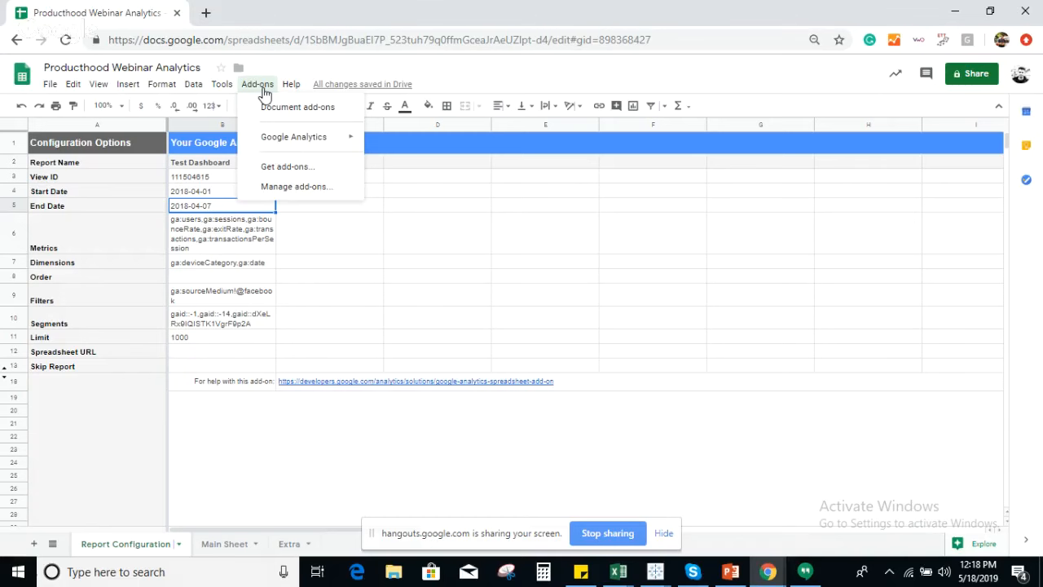
mouse_move(291, 138)
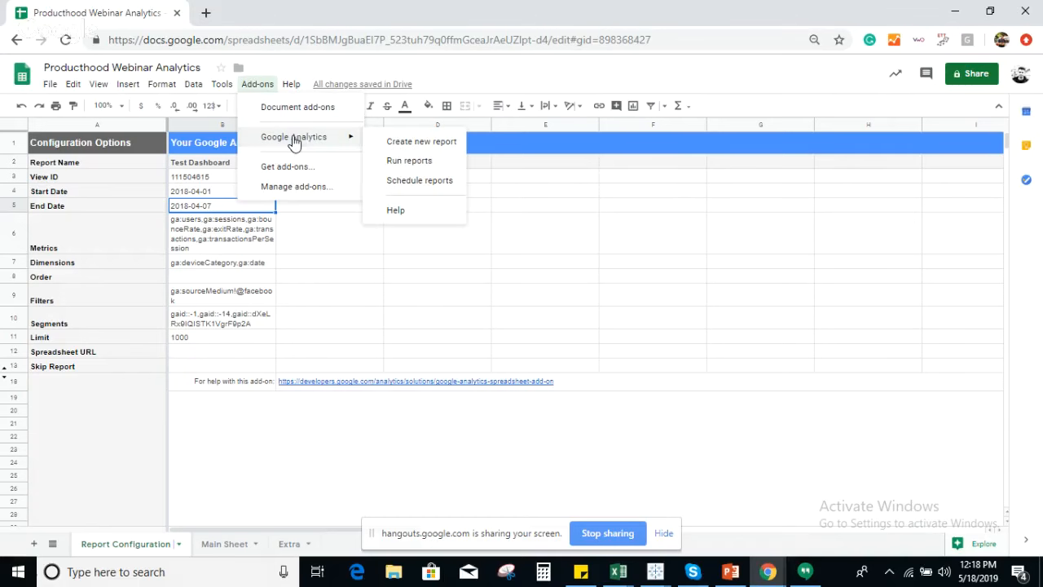
click(405, 162)
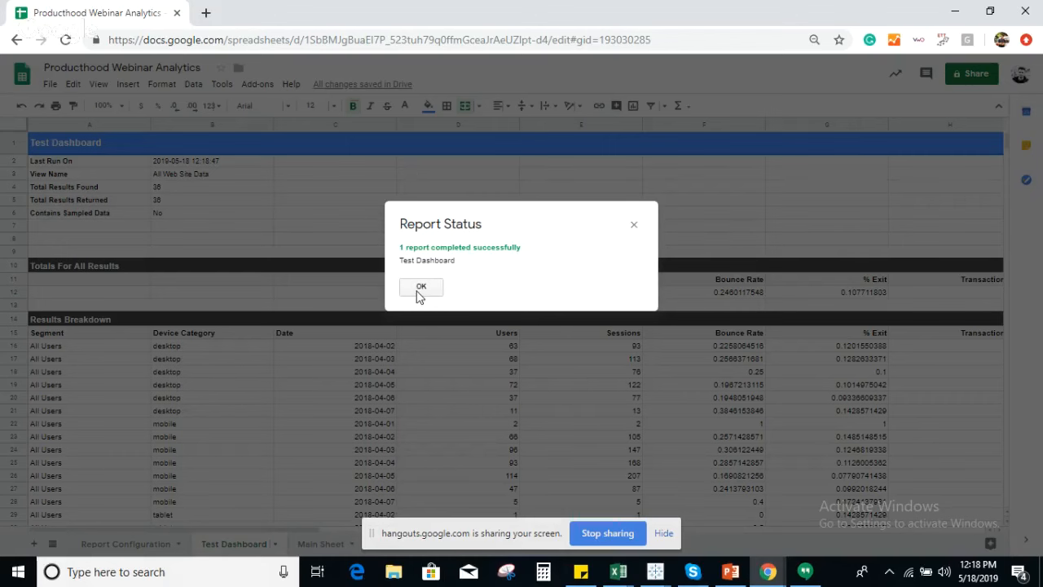
click(421, 287)
Step: Examine the Test Dashboard results by segment, device category and date, and compare them with the report configuration
scroll(415, 297, down, 3)
scroll(416, 296, up, 2)
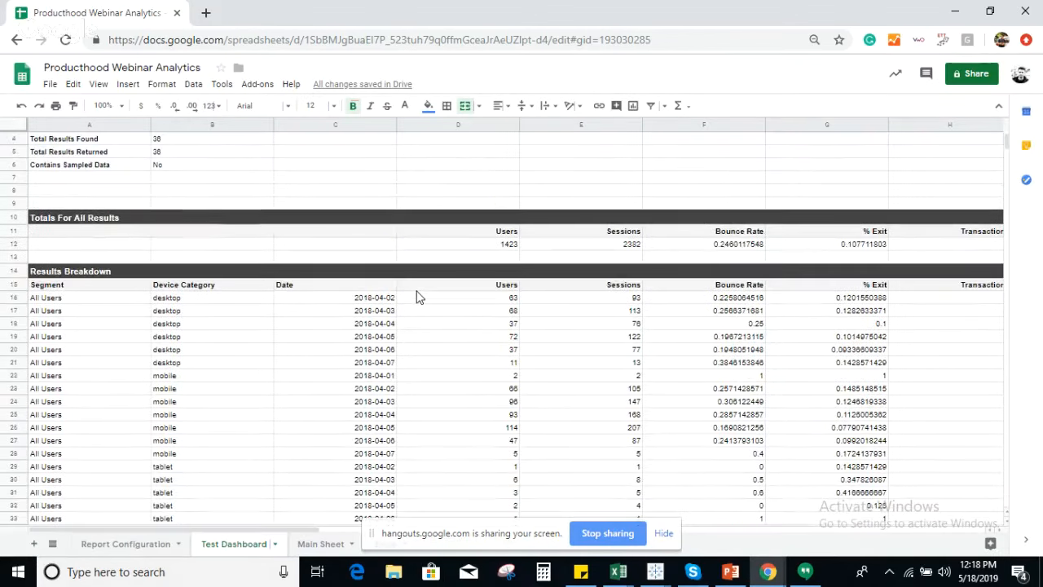
scroll(415, 296, down, 4)
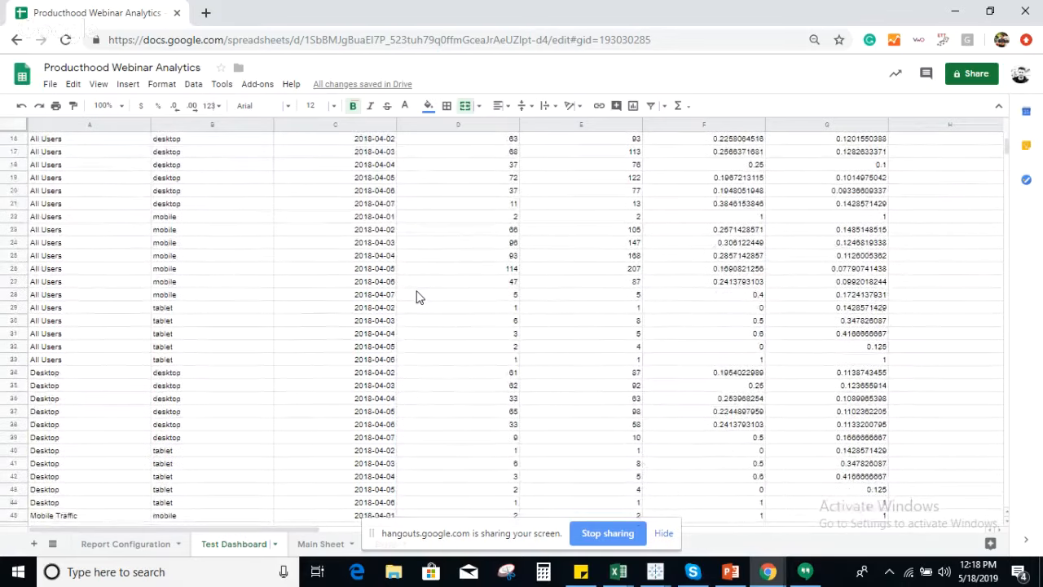
scroll(415, 297, up, 2)
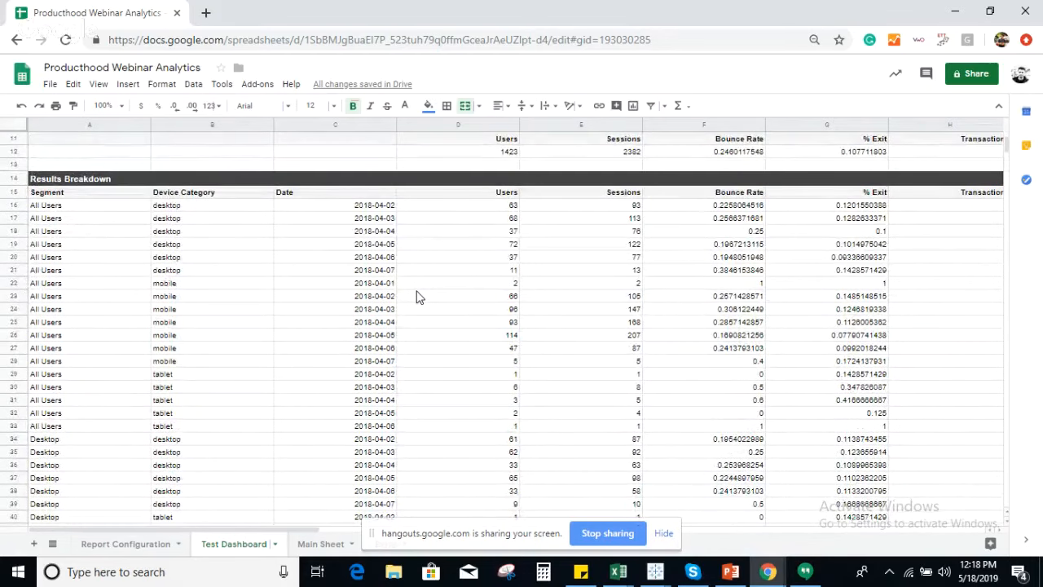
scroll(415, 296, down, 1)
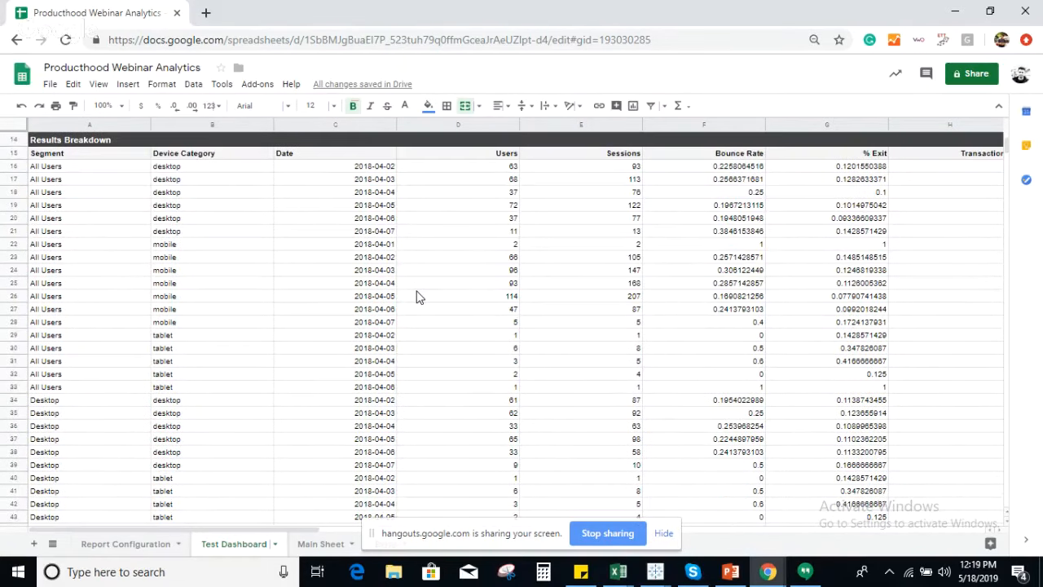
scroll(415, 297, up, 1)
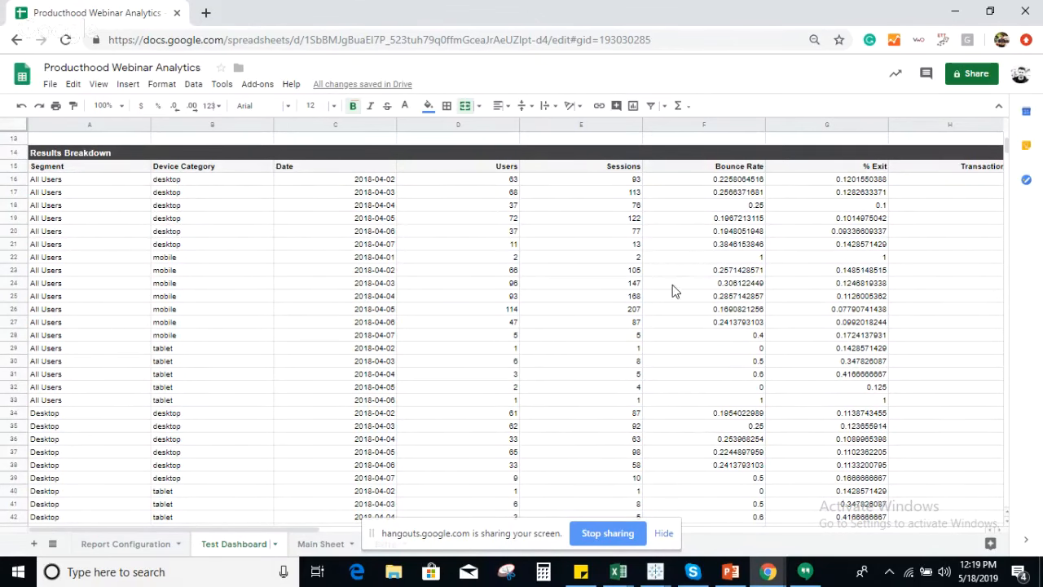
scroll(715, 282, right, 5)
scroll(715, 282, left, 5)
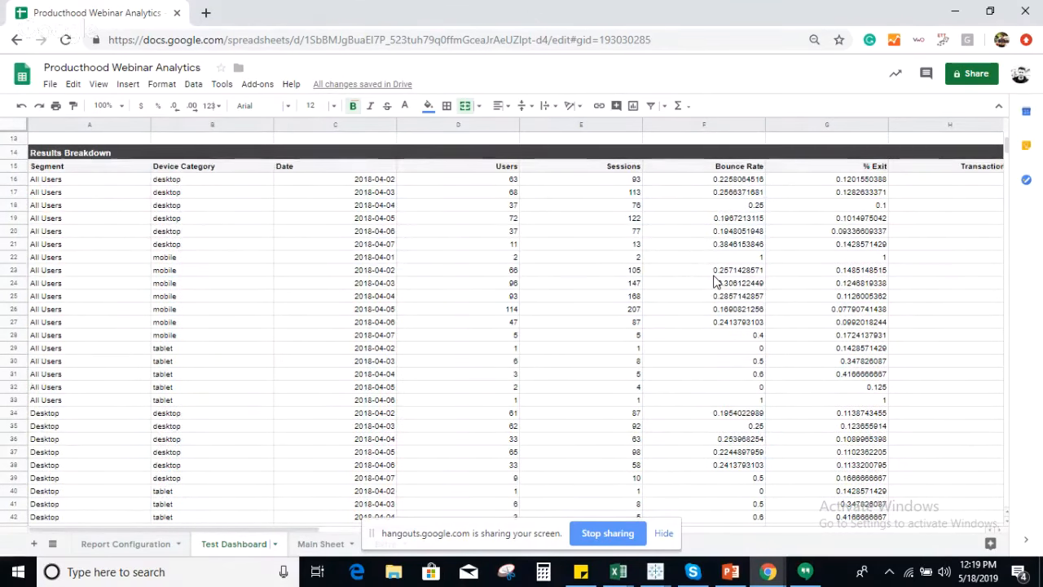
scroll(715, 282, down, 4)
scroll(714, 282, up, 4)
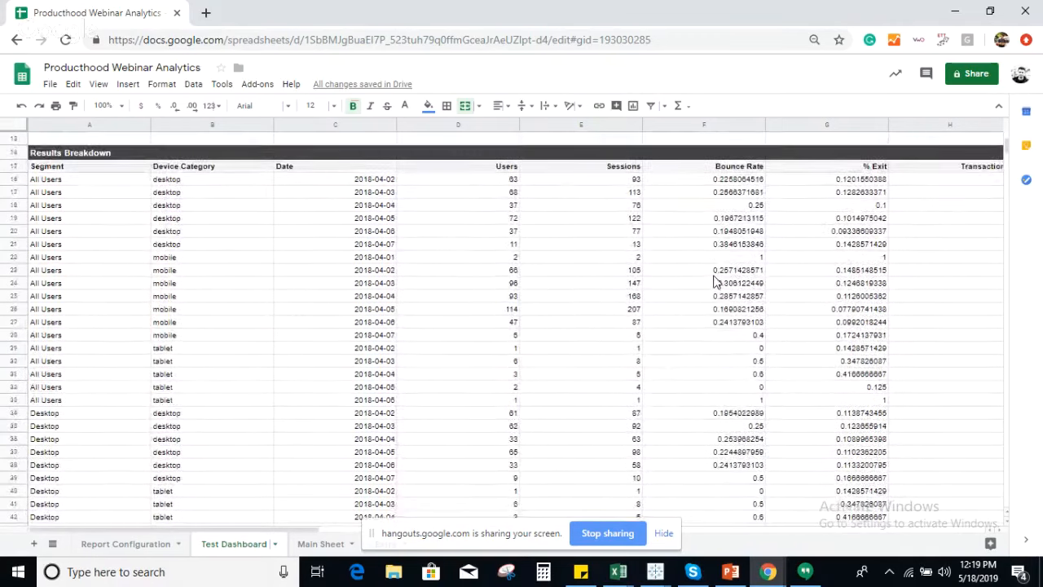
scroll(714, 281, up, 1)
click(309, 545)
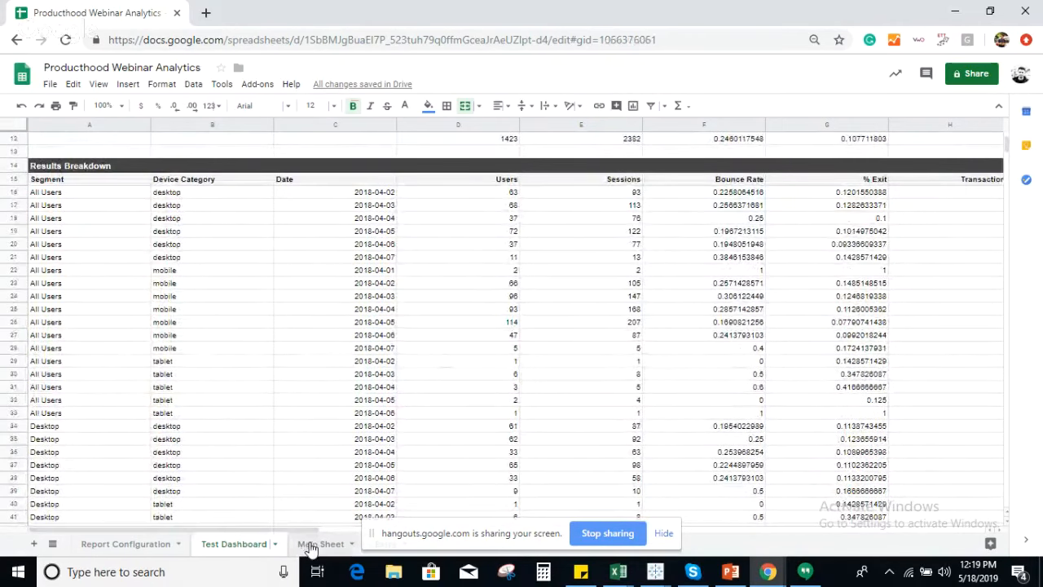
click(247, 551)
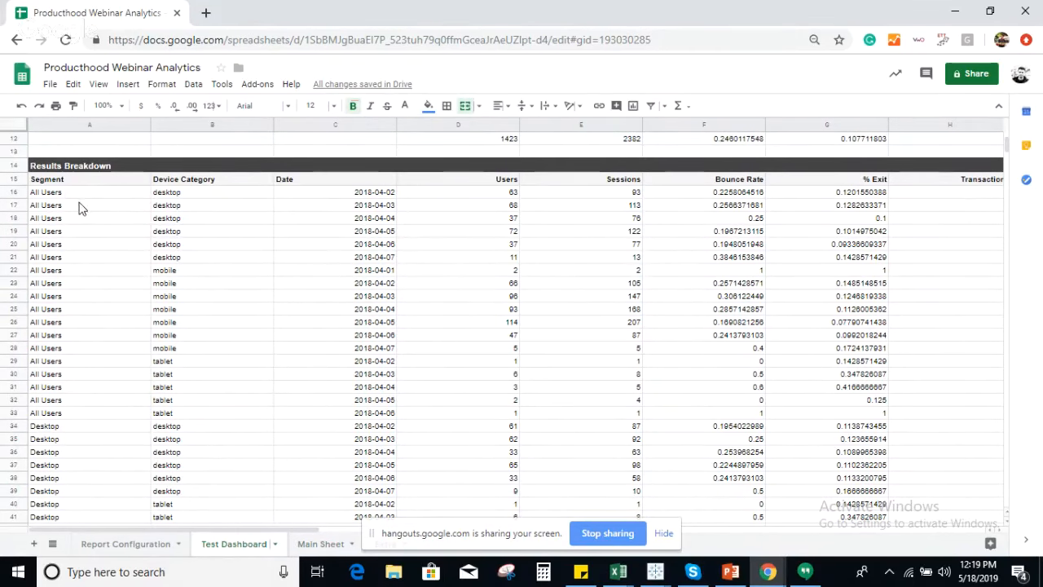
scroll(73, 200, up, 1)
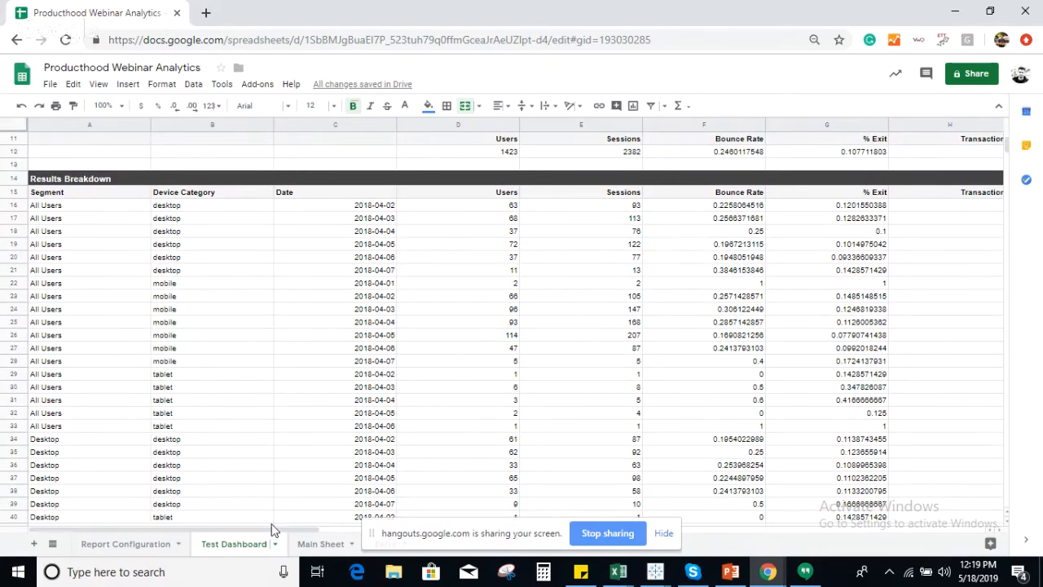
click(140, 553)
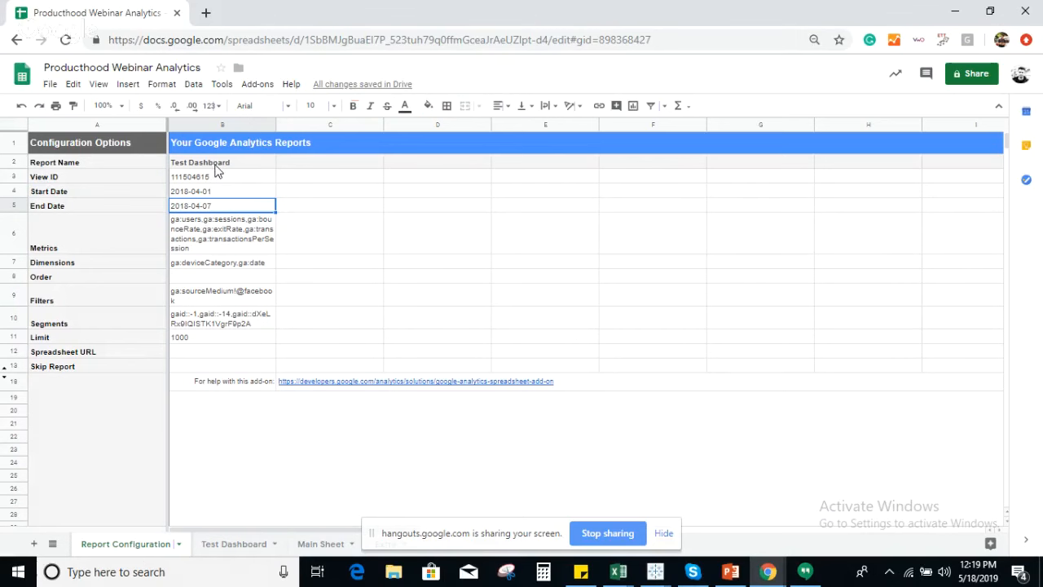
click(235, 548)
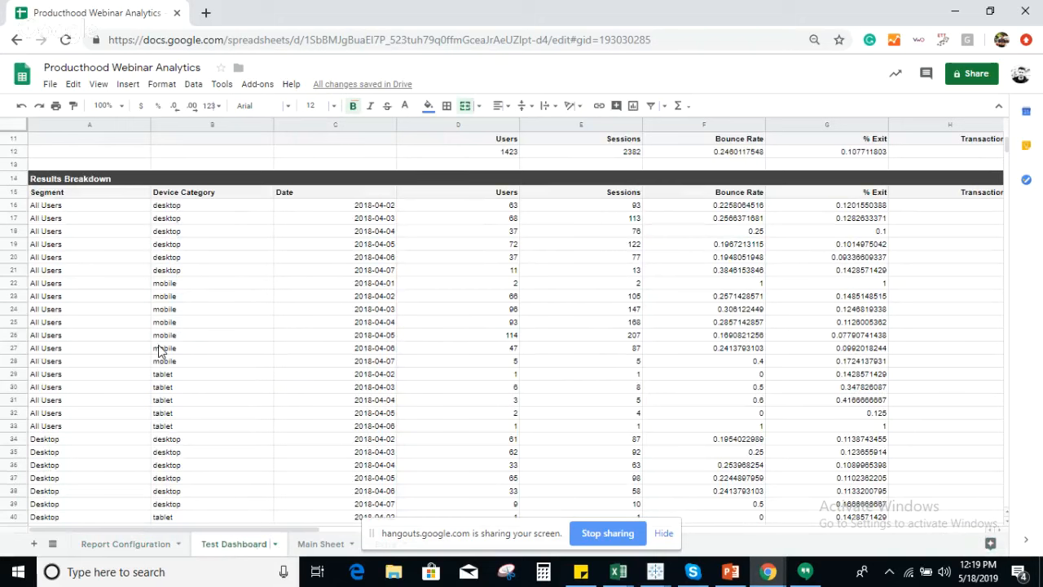
click(79, 210)
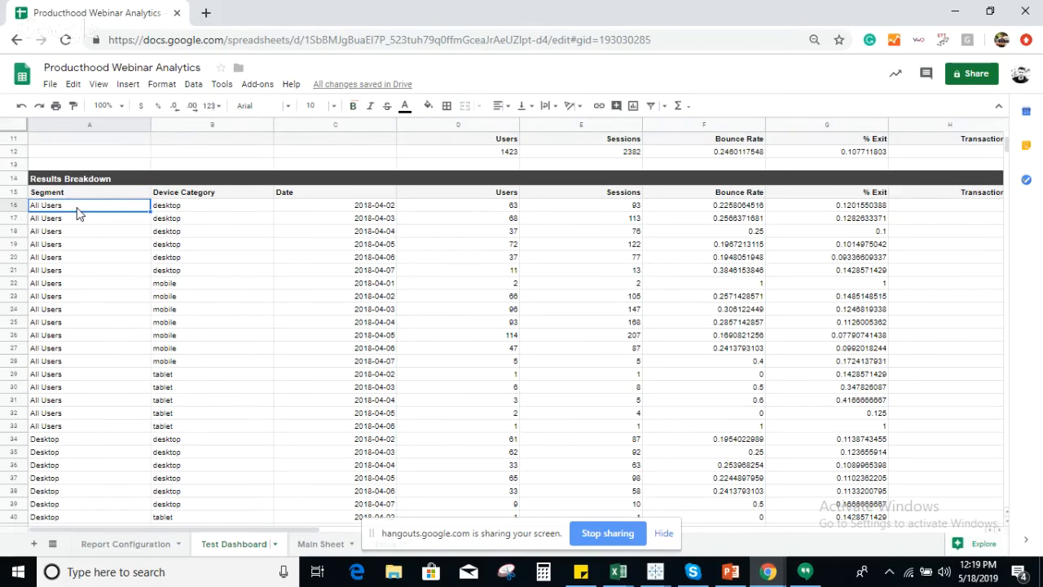
key(ctrl+shift+Right)
key(ctrl+shift+Down)
key(ctrl+c)
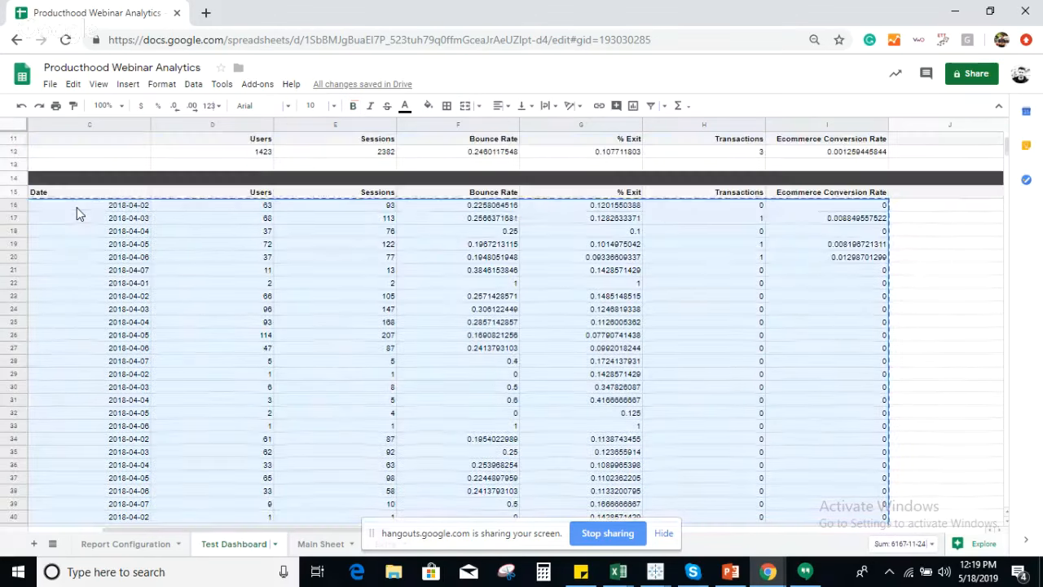
scroll(77, 207, up, 1)
scroll(147, 224, left, 3)
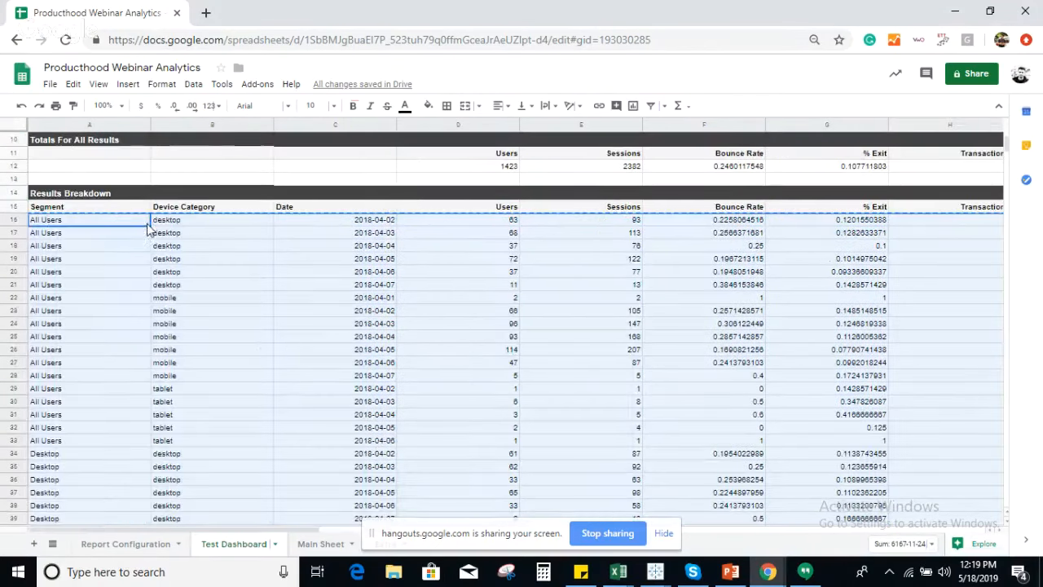
Step: Copy the whole Test Dashboard results breakdown including its header row and paste it into Main Sheet starting at A1
click(56, 208)
key(ctrl+shift+Right)
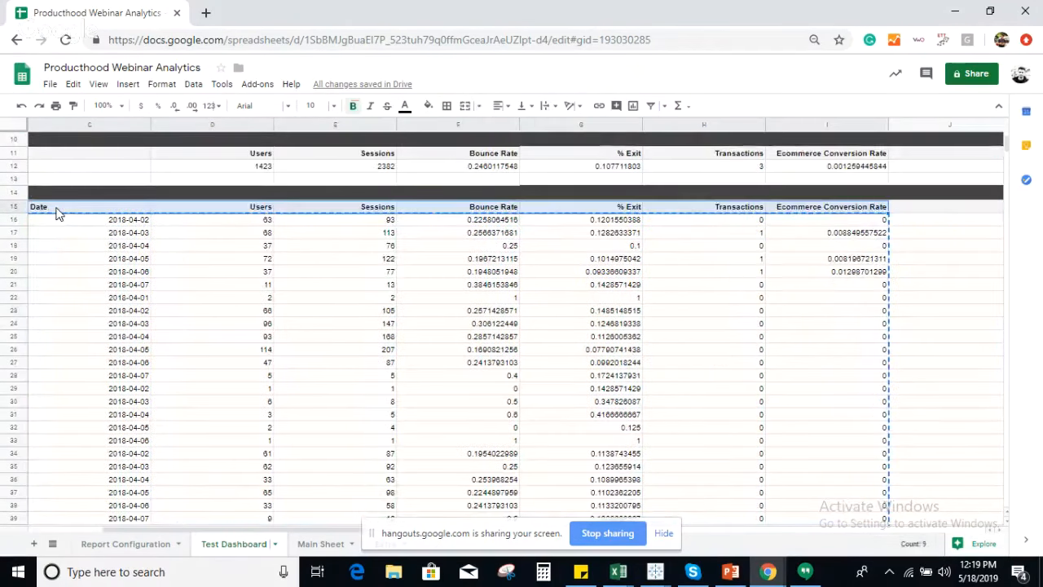
key(ctrl+shift+Down)
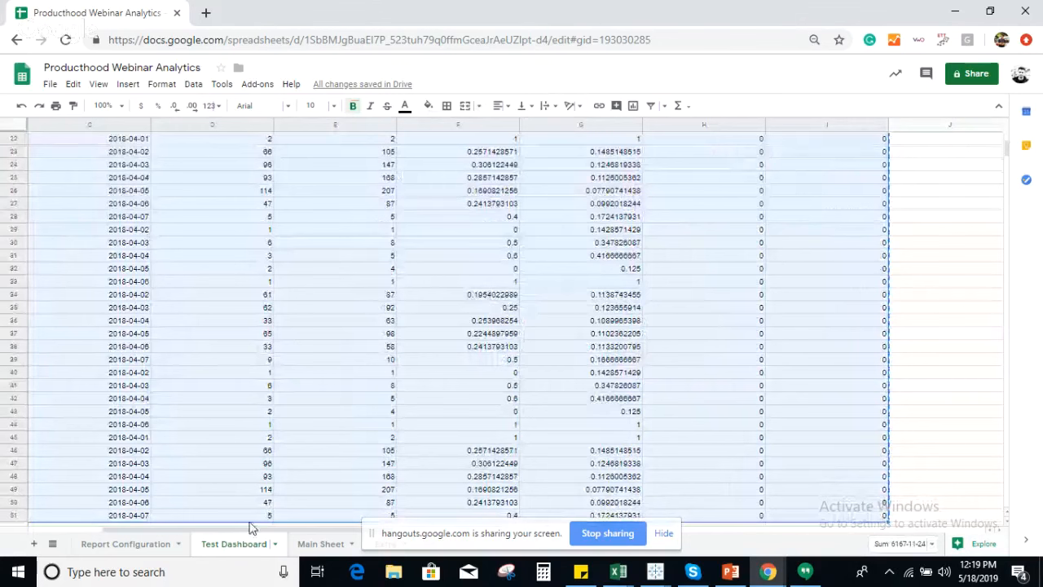
click(301, 543)
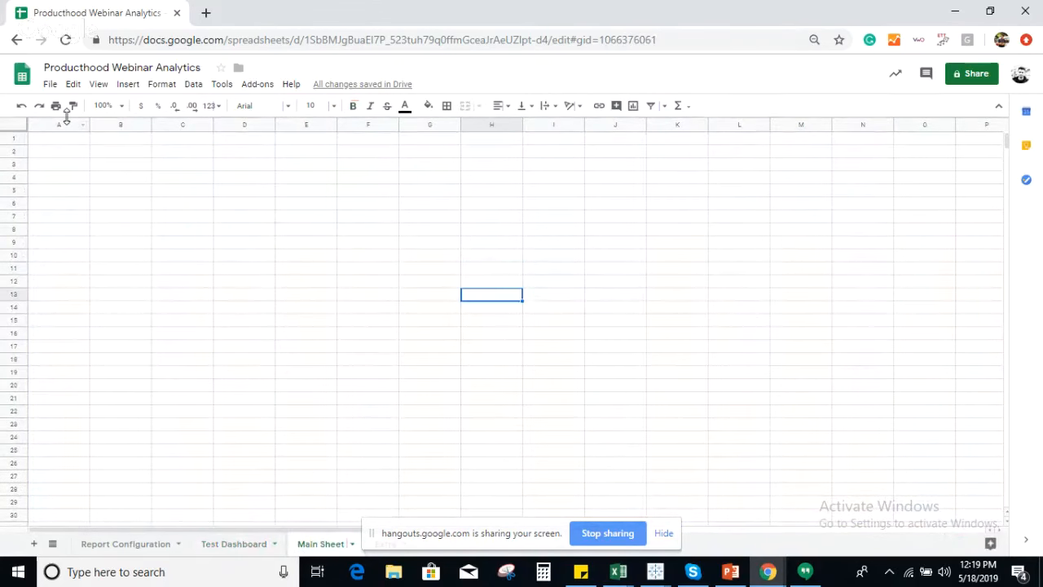
click(56, 143)
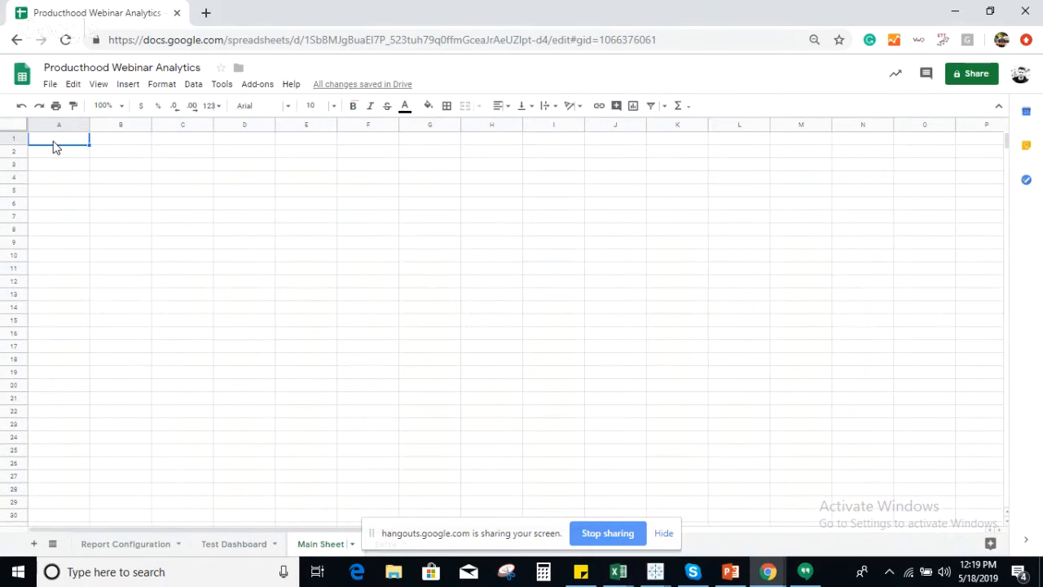
key(ctrl+v)
scroll(269, 260, down, 5)
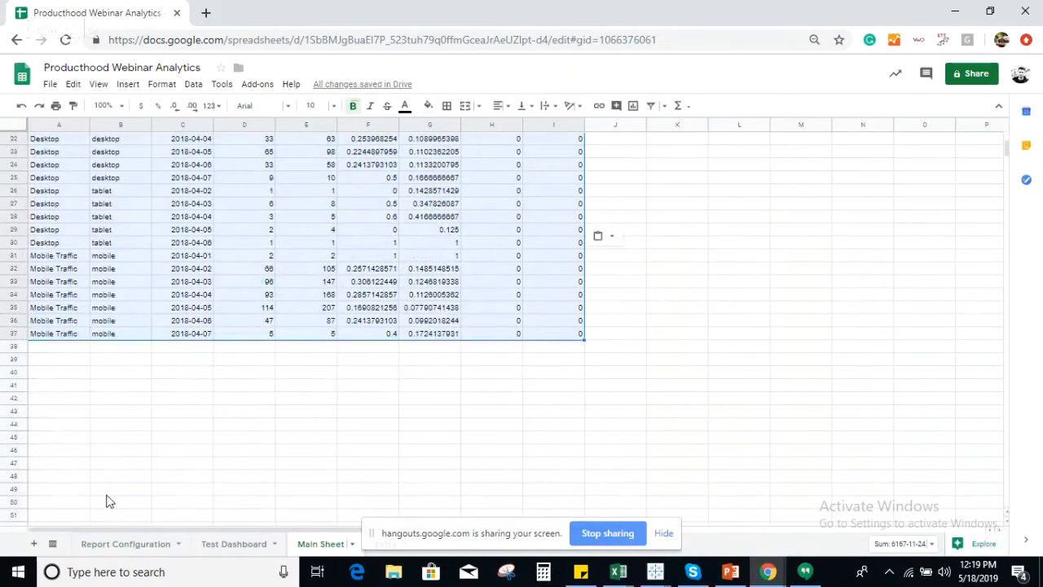
Step: In the report configuration, set the Start Date to 2018-04-08 and the End Date to 2018-04-14
click(113, 542)
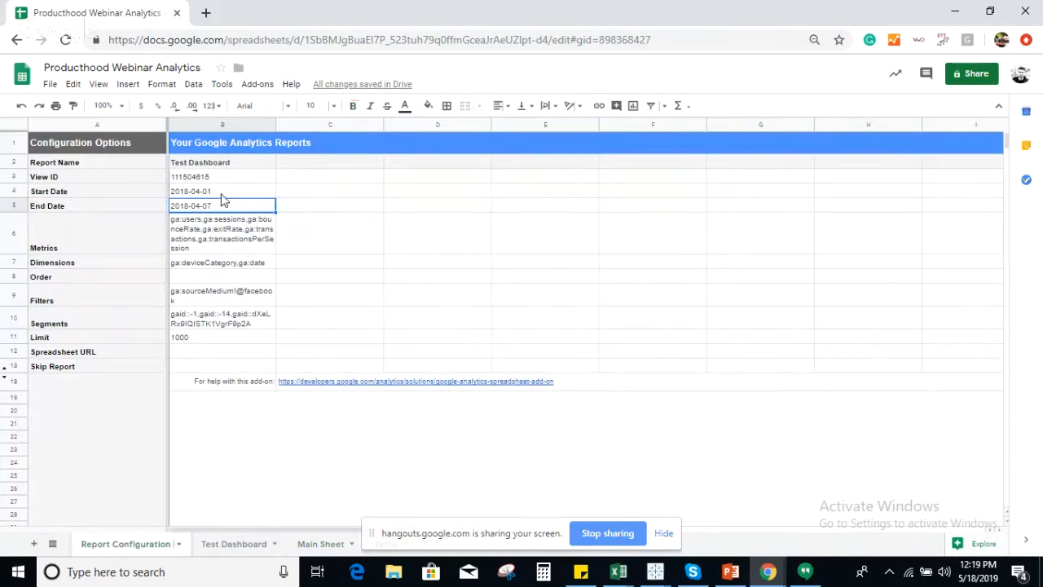
double_click(222, 191)
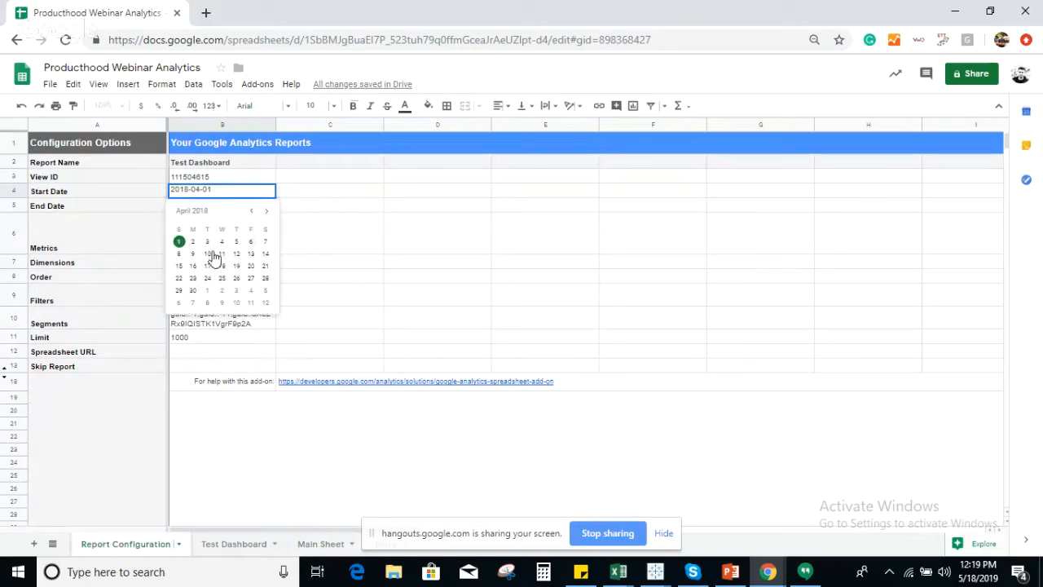
click(181, 257)
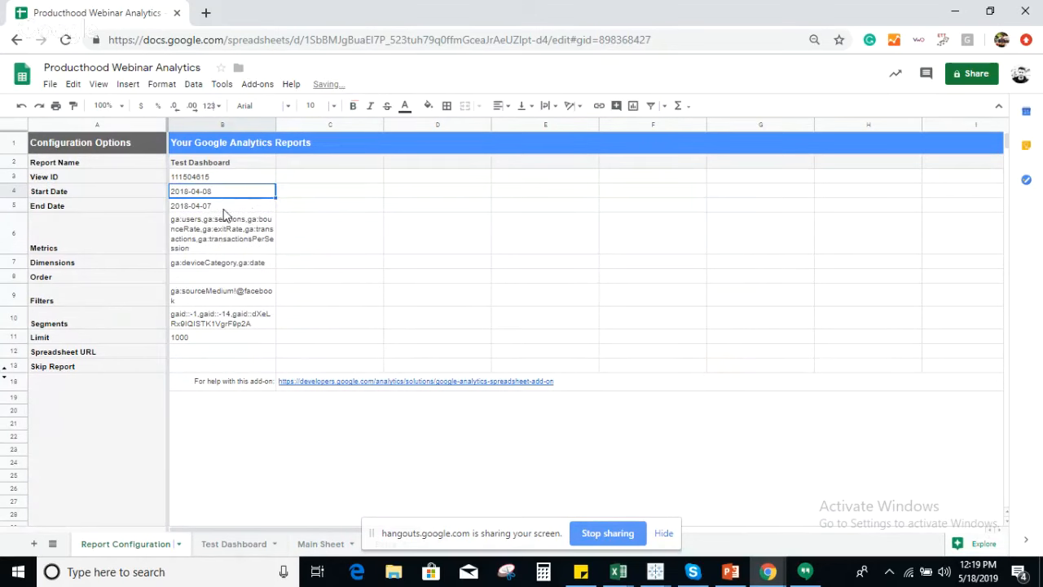
click(229, 208)
double_click(227, 209)
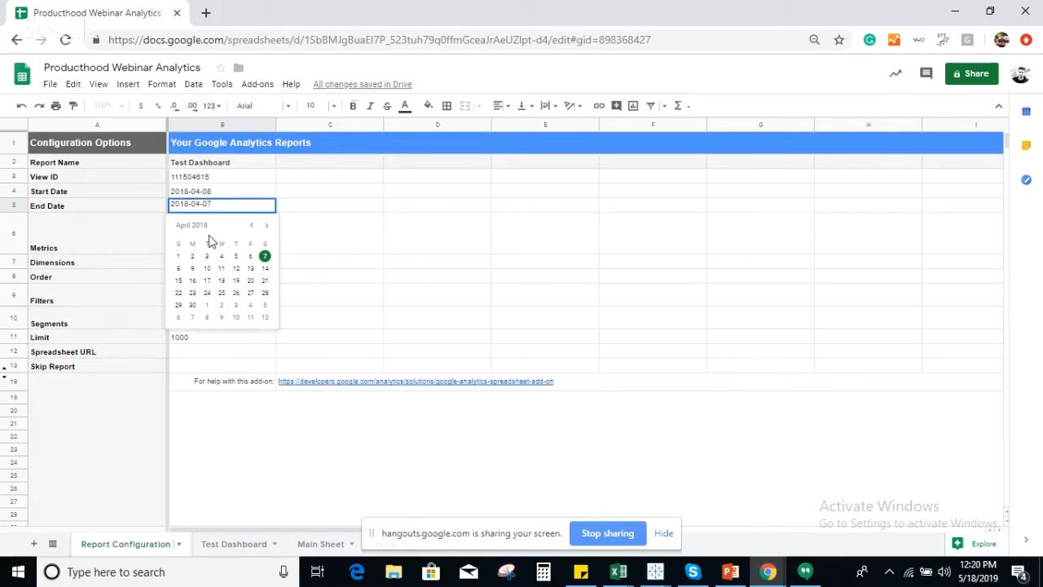
click(265, 269)
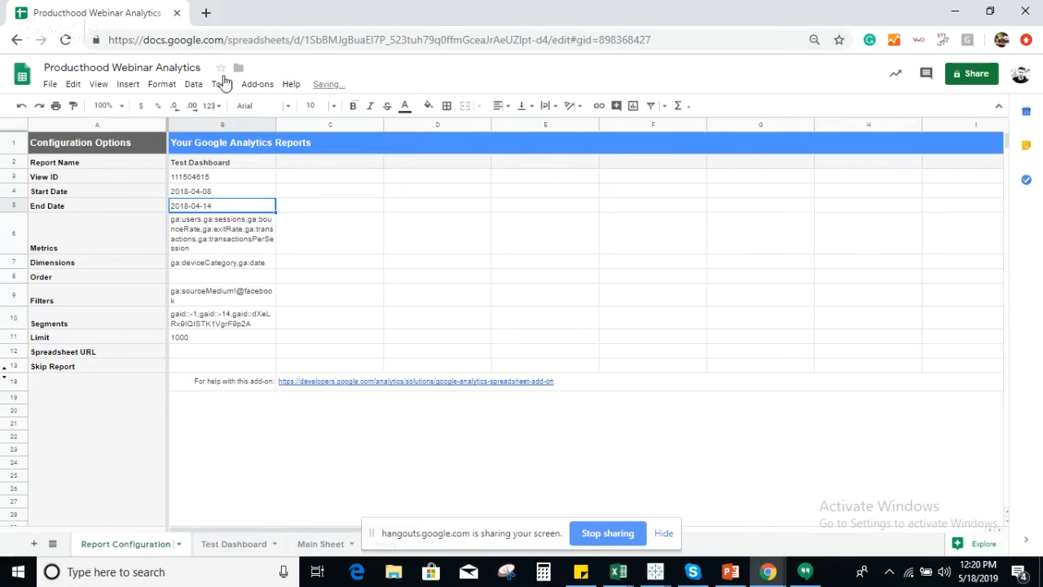
Step: Run the Google Analytics reports for the new date range
click(257, 84)
mouse_move(305, 142)
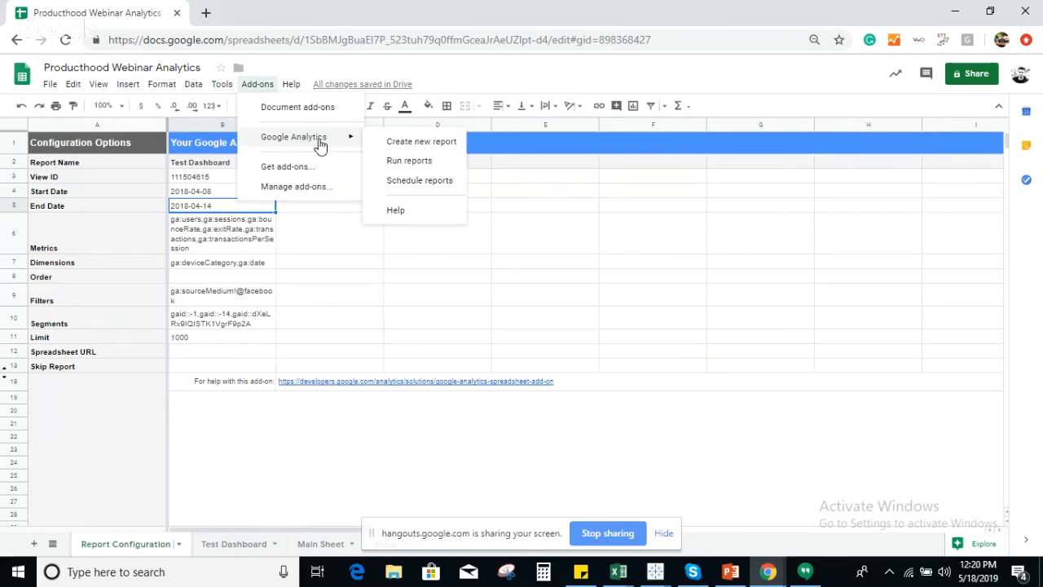
click(410, 162)
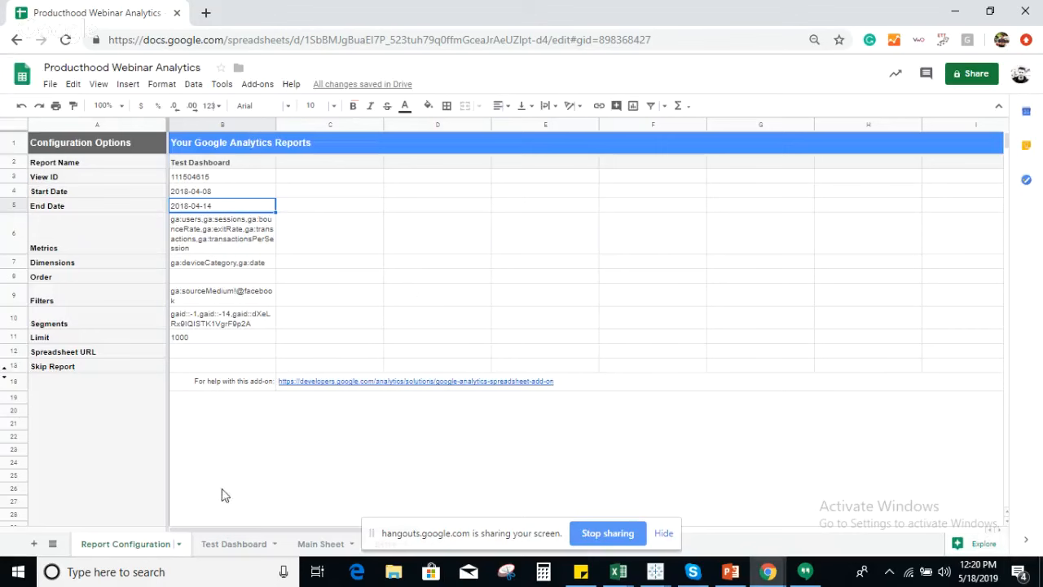
Step: Copy the refreshed Test Dashboard breakdown rows without headers and paste them below the existing data in Main Sheet at A38
click(219, 547)
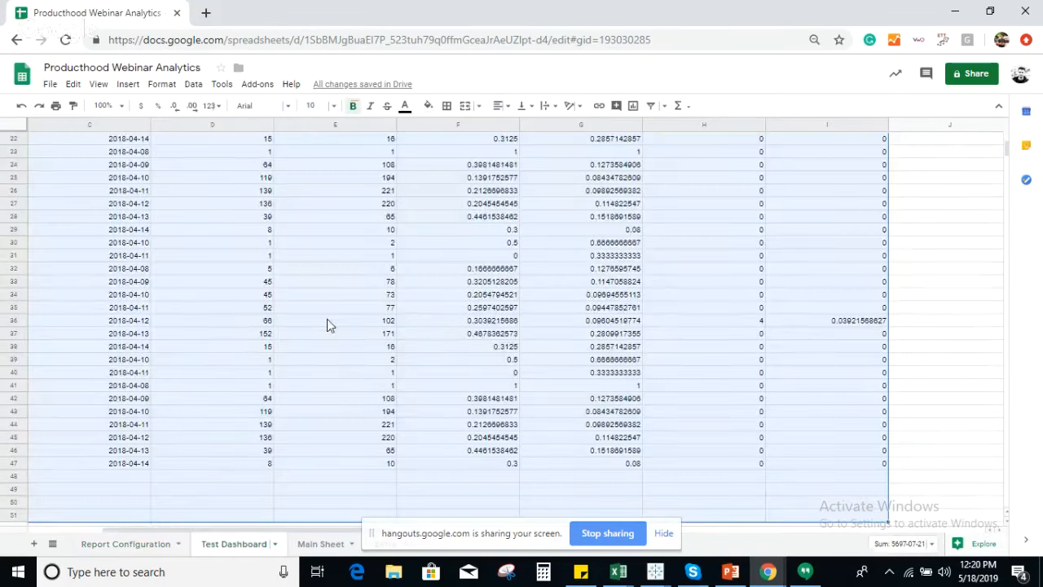
scroll(328, 325, up, 6)
scroll(328, 325, left, 3)
click(168, 414)
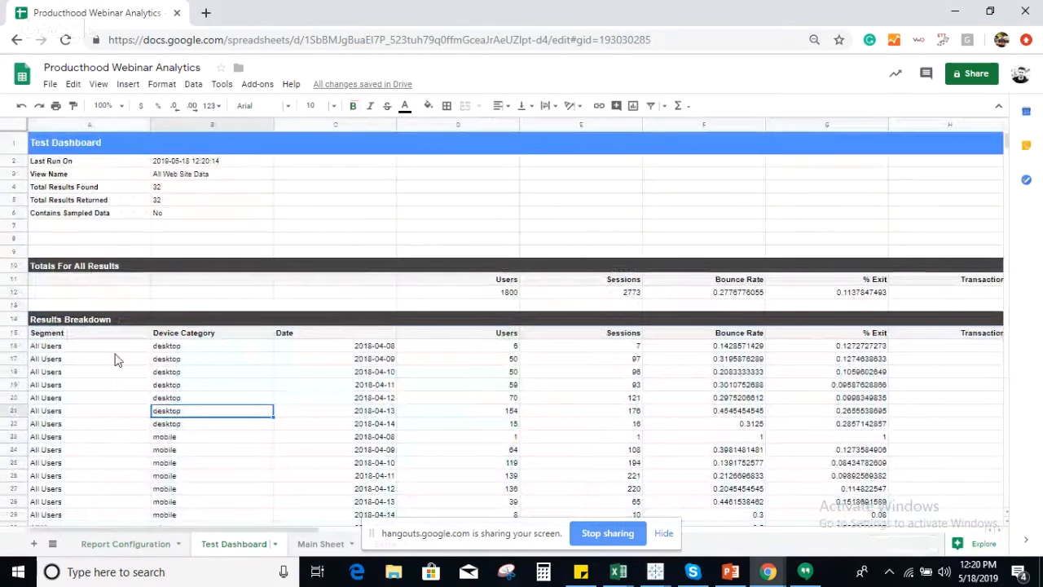
click(80, 348)
key(ctrl+shift+Right)
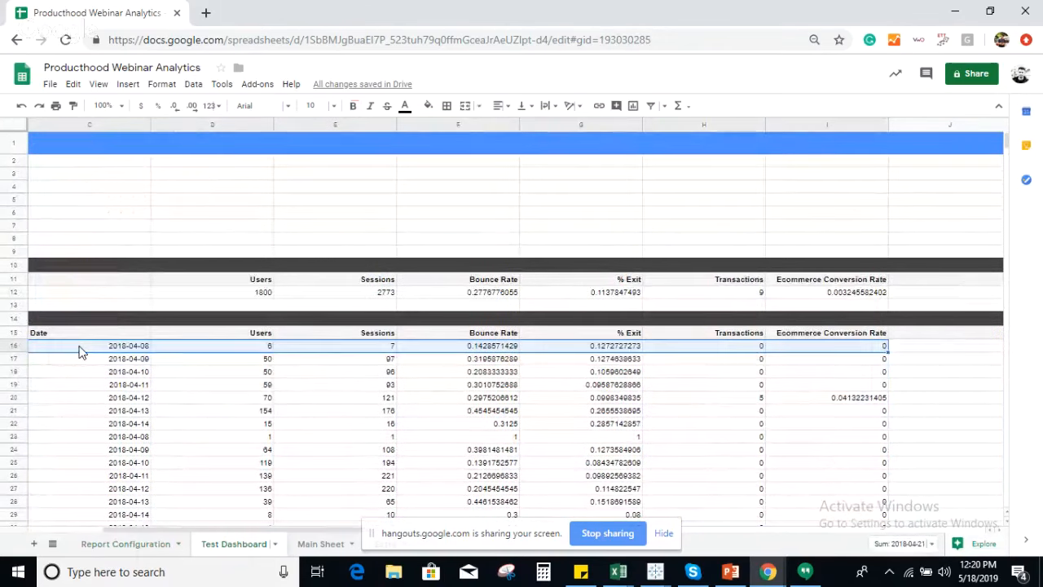
key(ctrl+shift+Down)
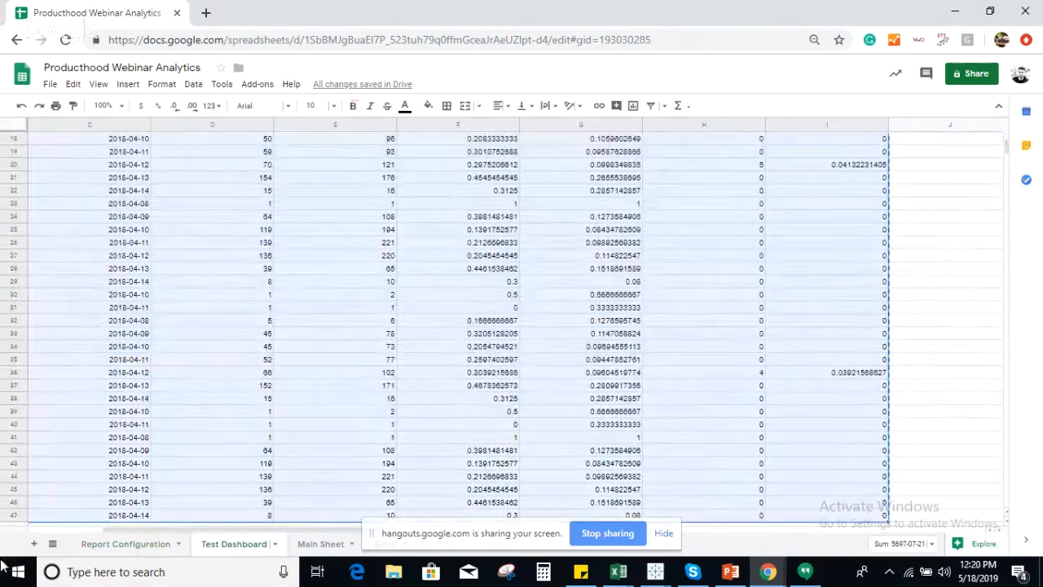
click(322, 543)
click(70, 353)
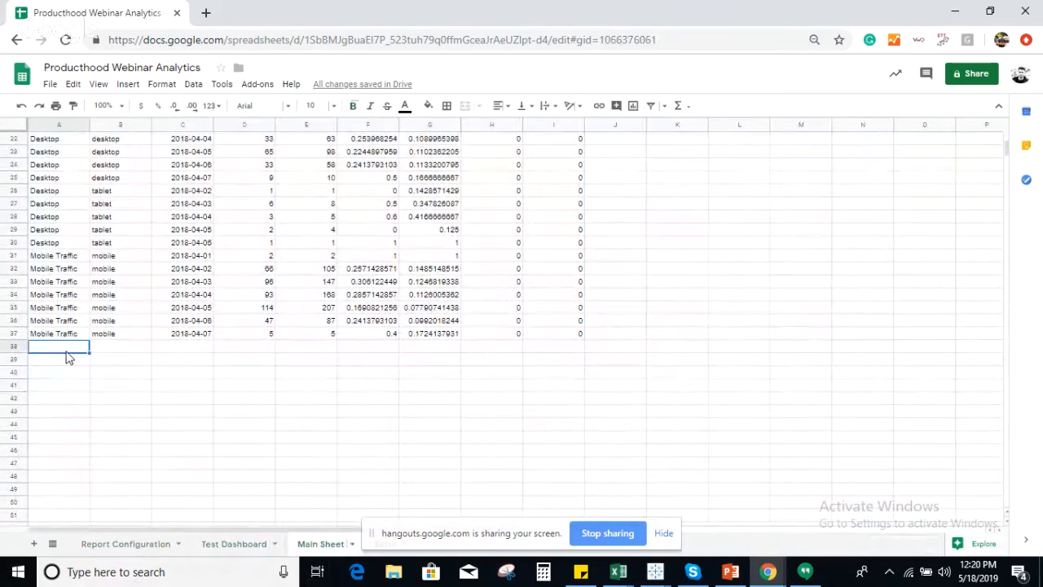
key(ctrl+v)
scroll(444, 332, up, 7)
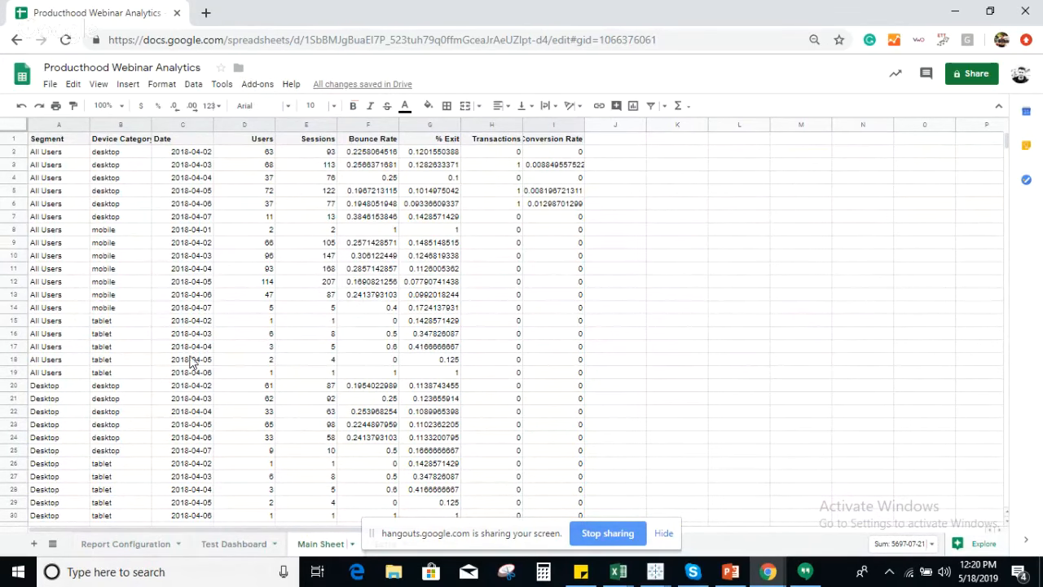
Step: Replace the Start Date in the report configuration with the relative value 7daysago
click(127, 543)
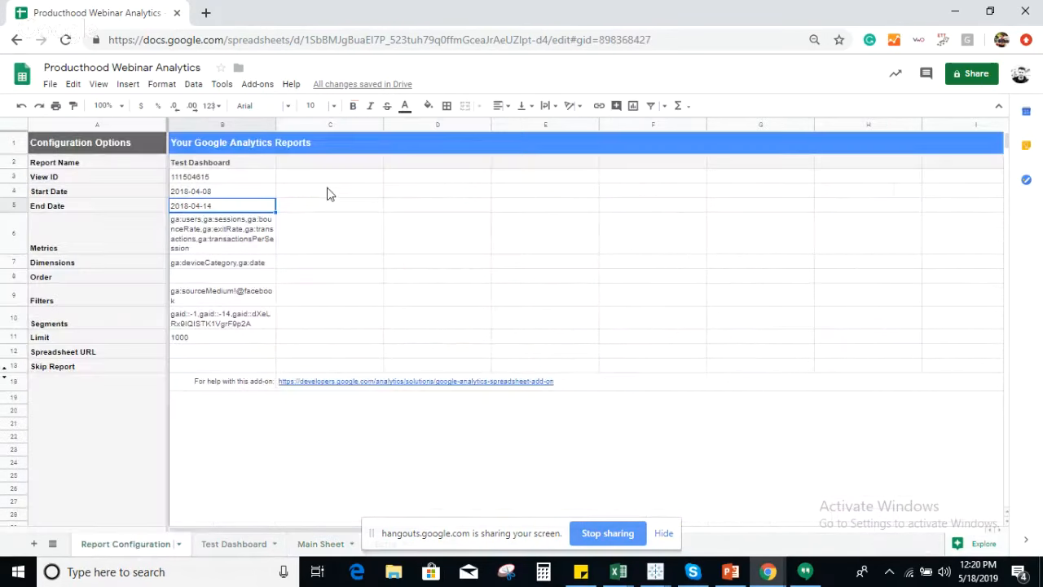
double_click(216, 192)
key(BackSpace)
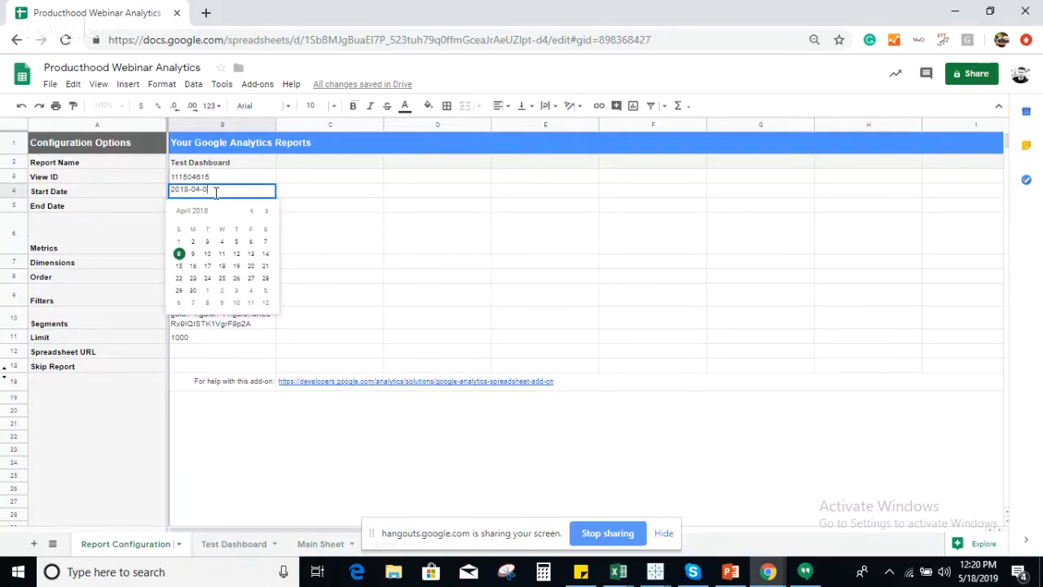
key(BackSpace)
key(BackSpace)
key(BackSpace)
key(BackSpace)
key(BackSpace)
key(BackSpace)
key(BackSpace)
key(BackSpace)
key(BackSpace)
text(7daysago)
click(375, 229)
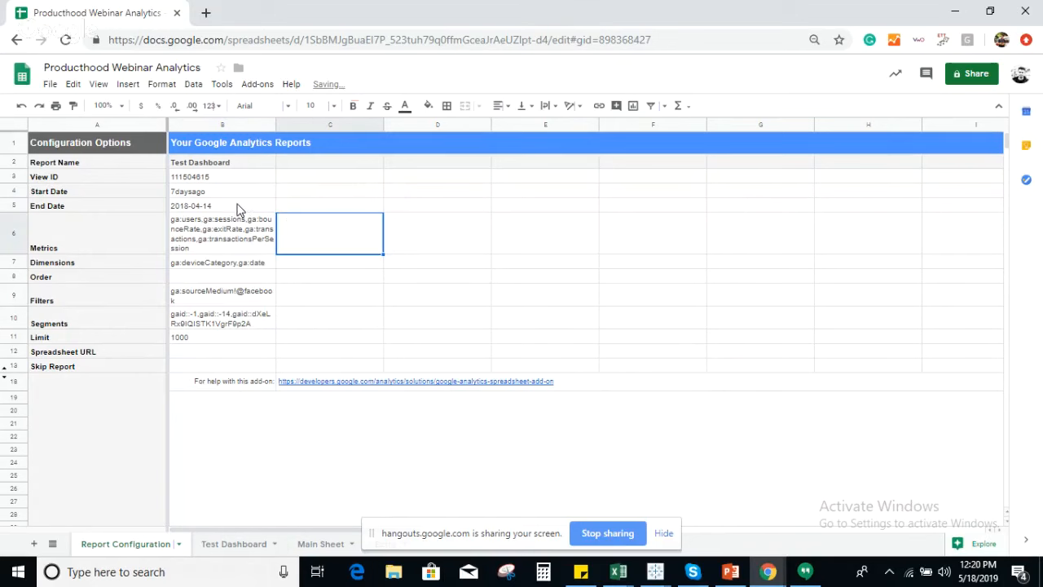
Step: Set the report's End Date to yesterday
click(237, 209)
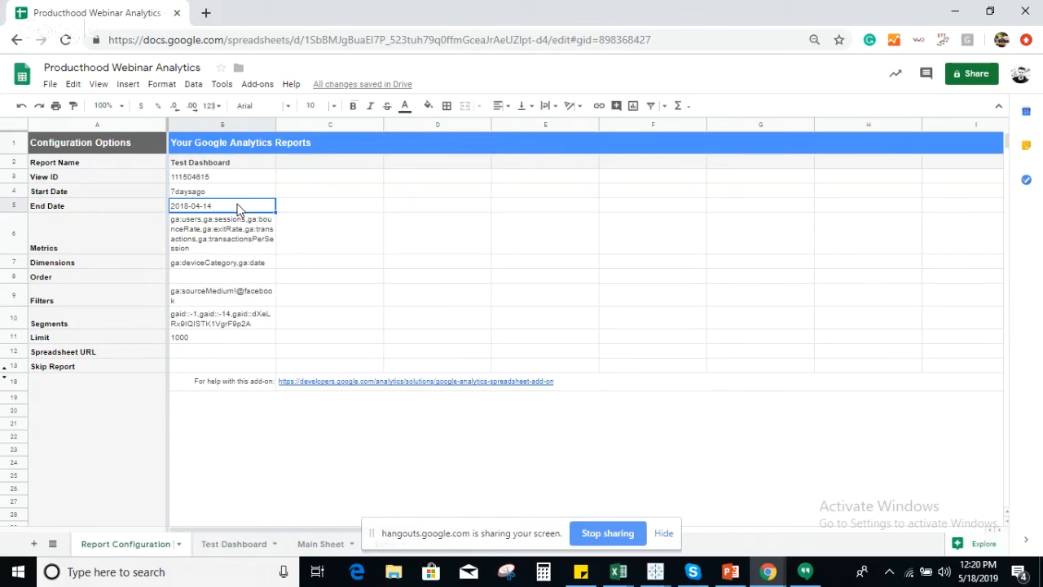
text(yesterday)
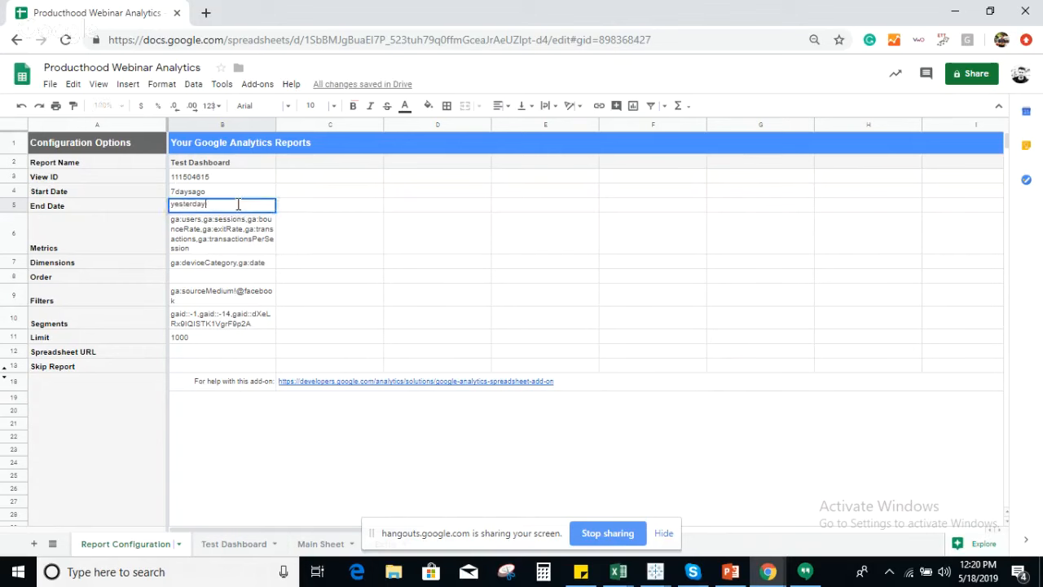
click(398, 266)
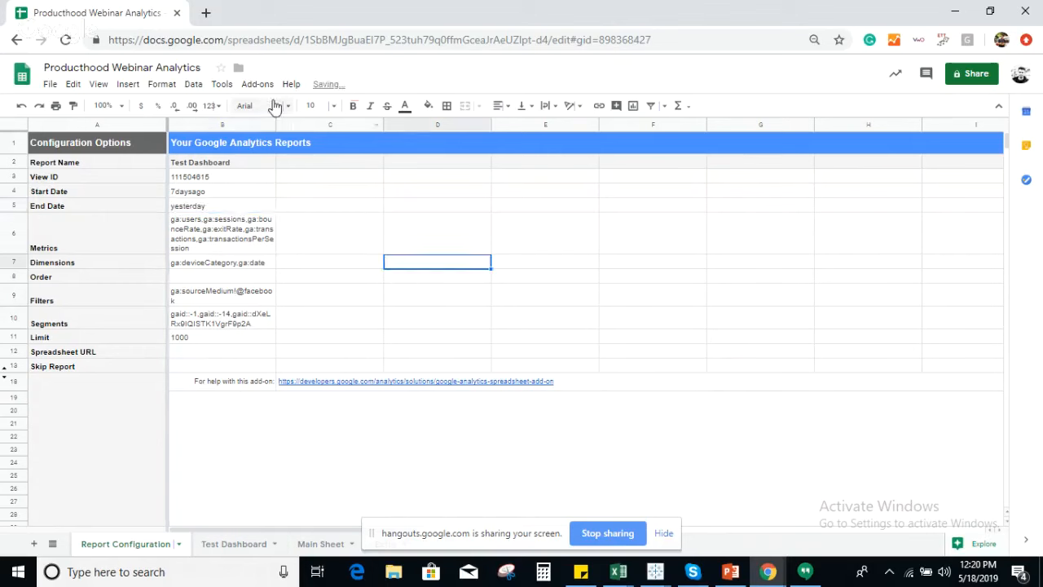
Step: Schedule the Google Analytics reports to run automatically every day between 8 a.m. and 9 a.m., and save the schedule
click(258, 85)
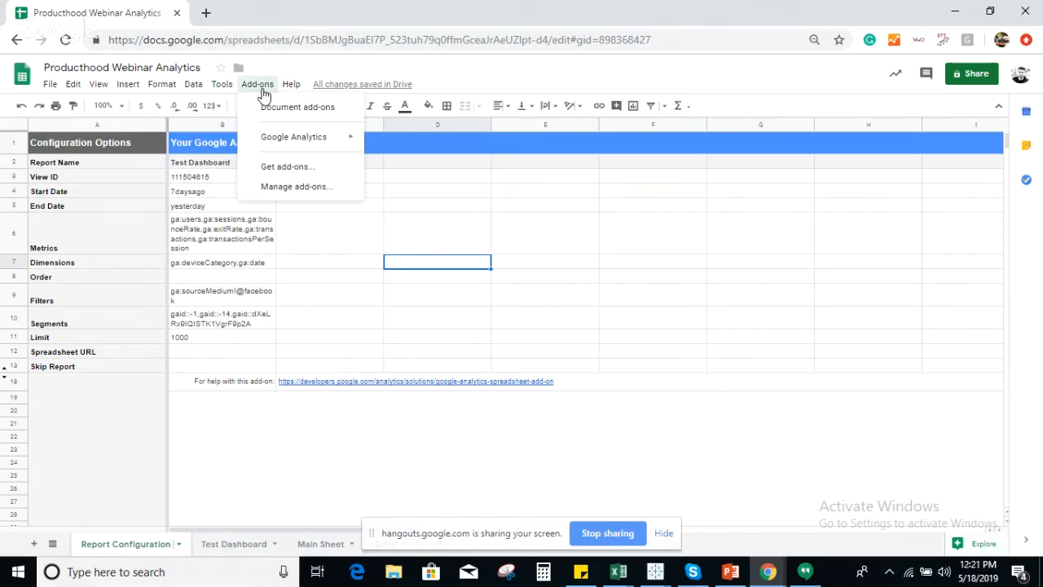
mouse_move(308, 145)
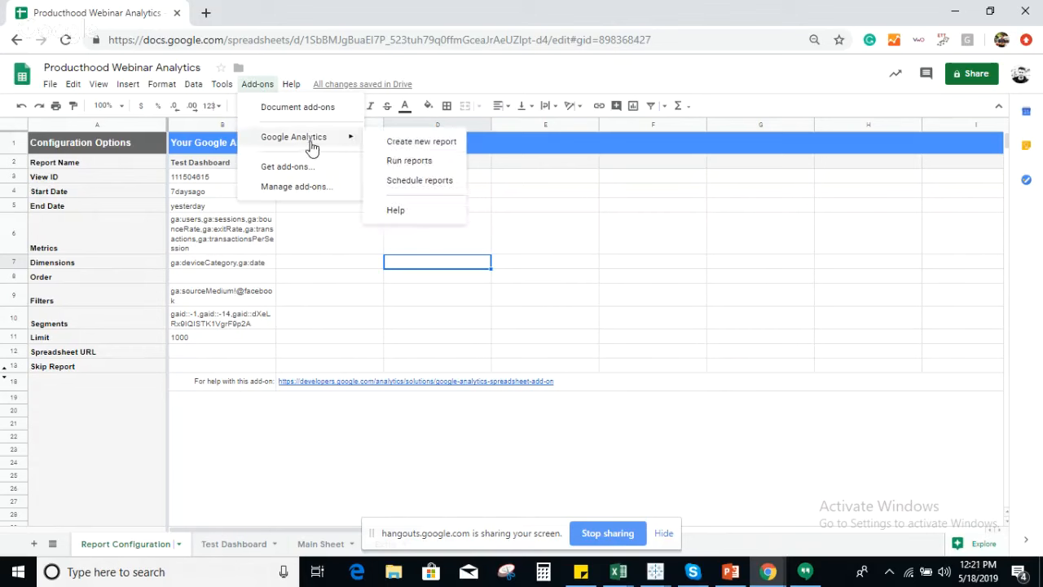
click(403, 184)
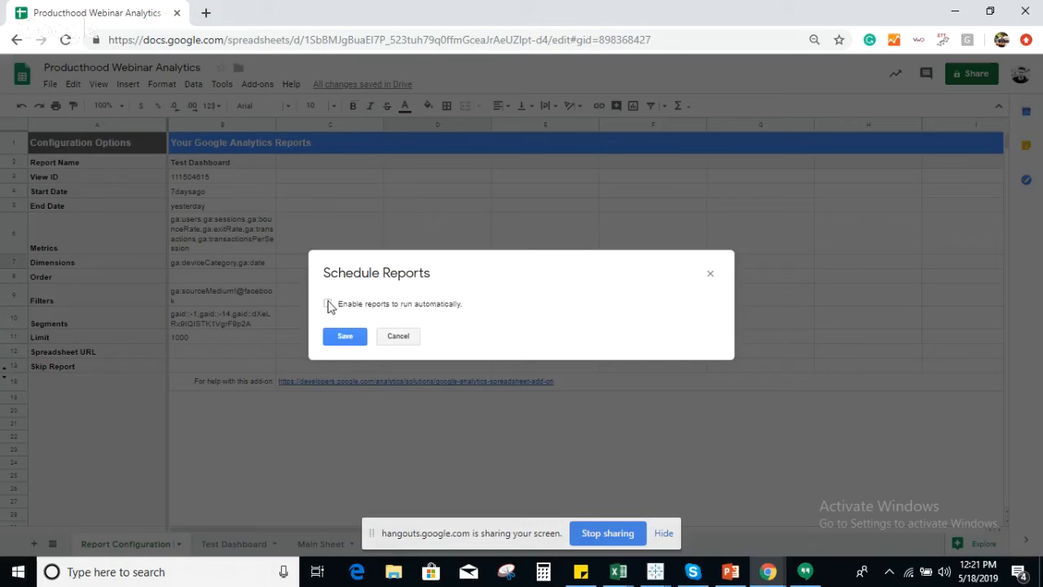
click(328, 304)
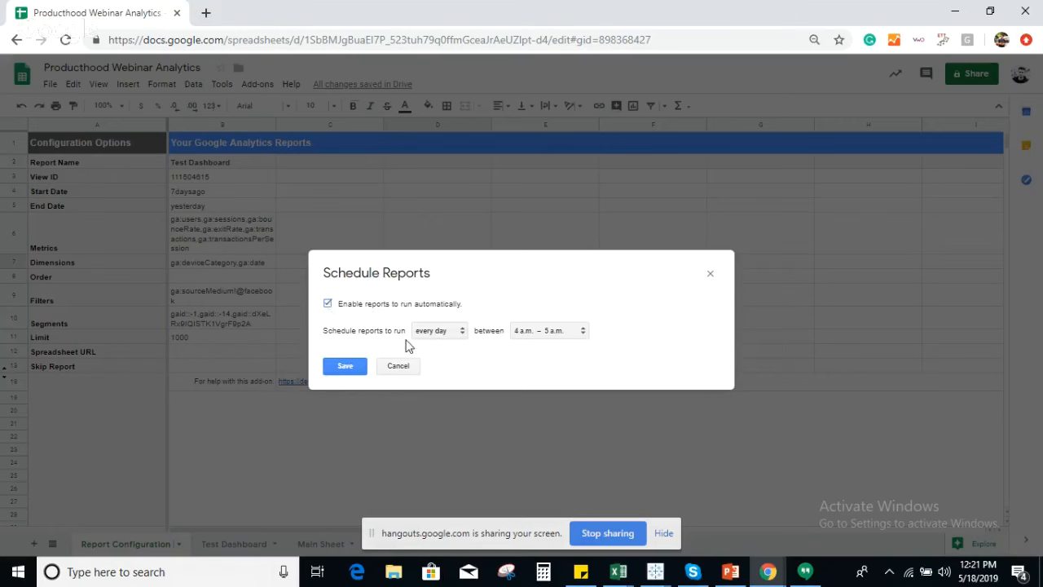
click(445, 336)
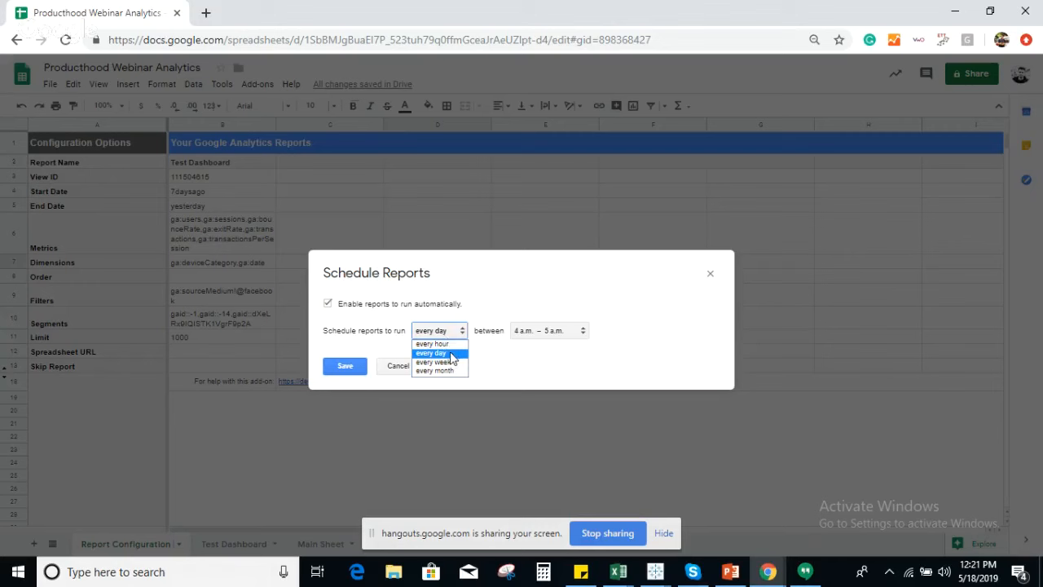
click(451, 353)
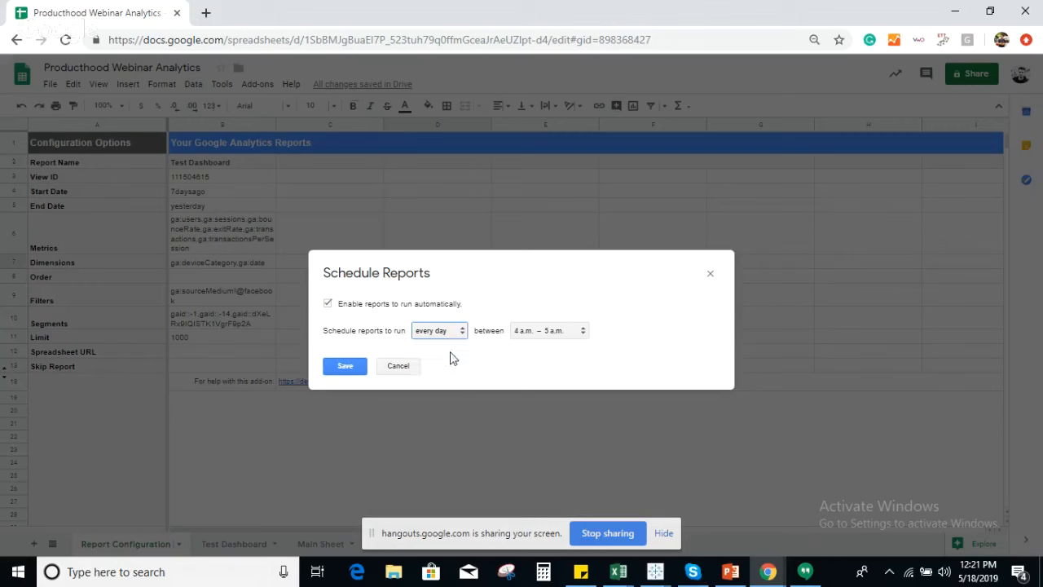
click(547, 332)
drag(580, 389, 580, 396)
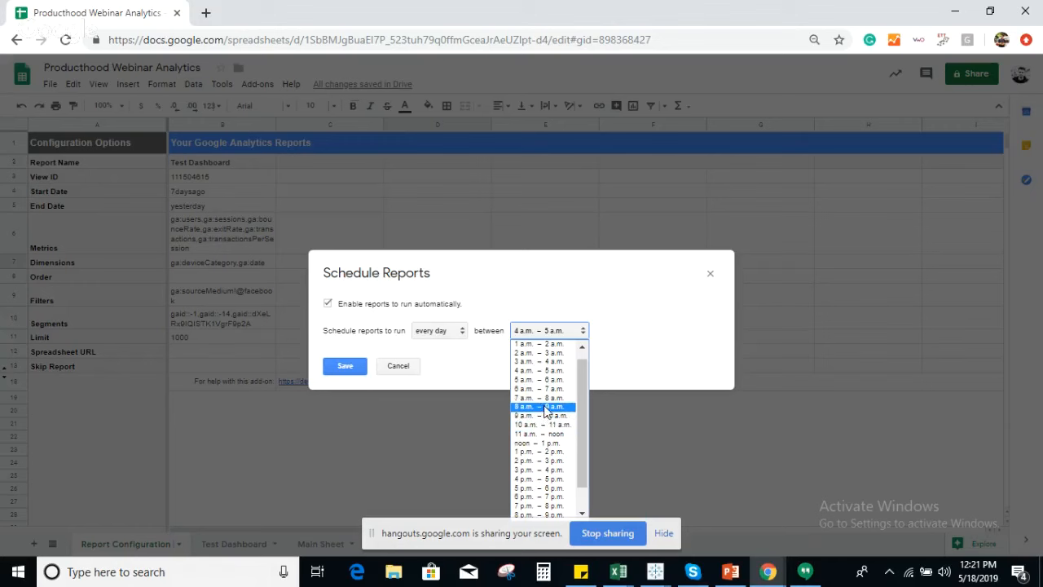
click(543, 407)
click(346, 370)
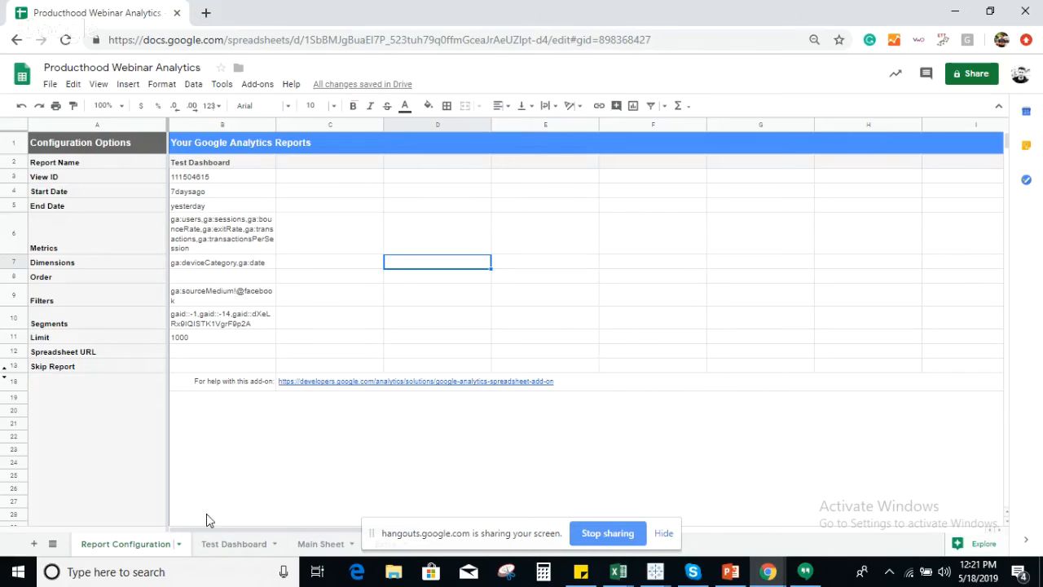
click(228, 544)
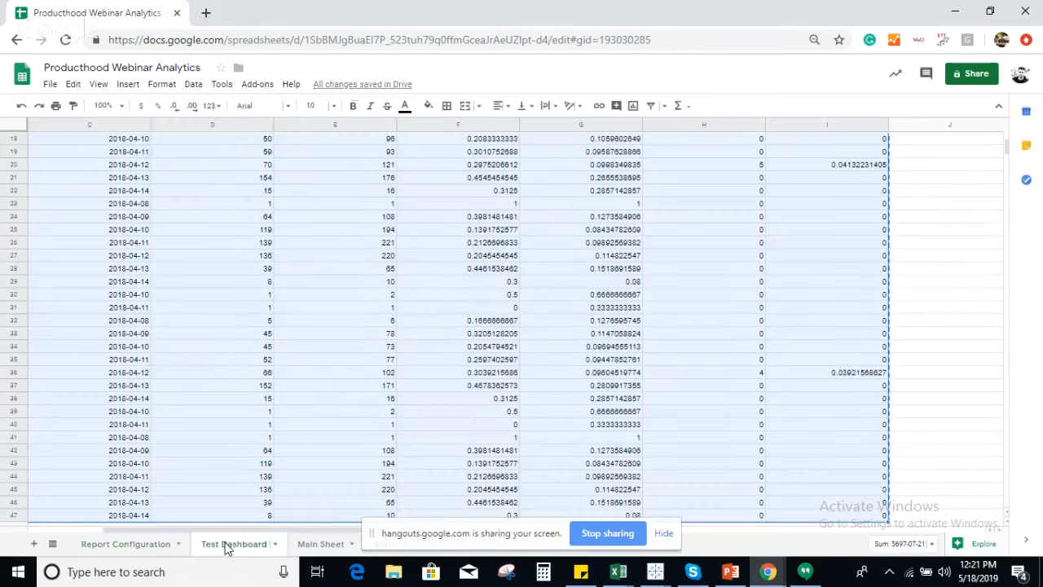
click(135, 544)
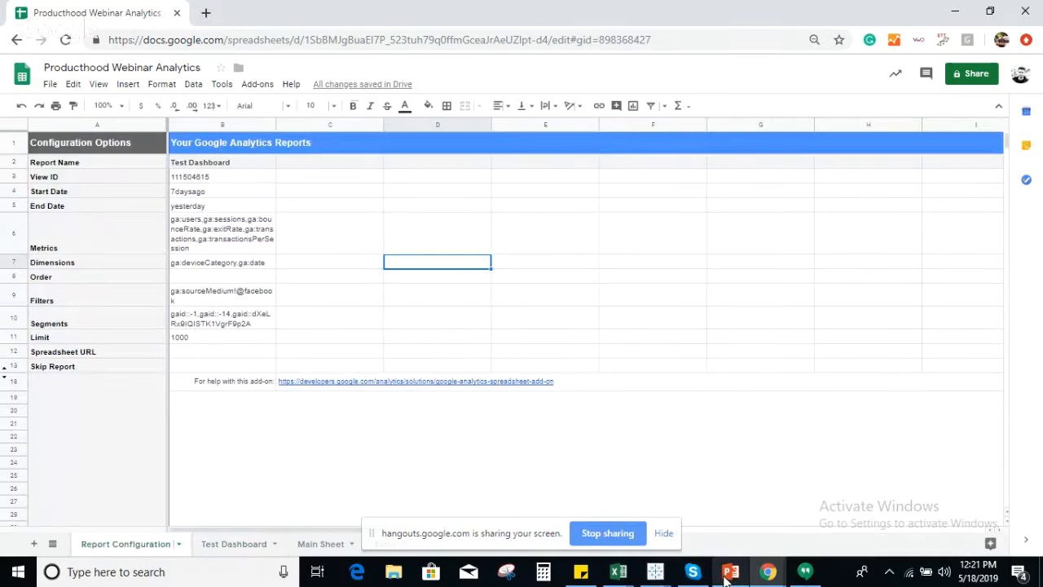
Step: Switch to PowerPoint and present the webinar deck from the Automated Dashboard slide, advancing past it
click(729, 572)
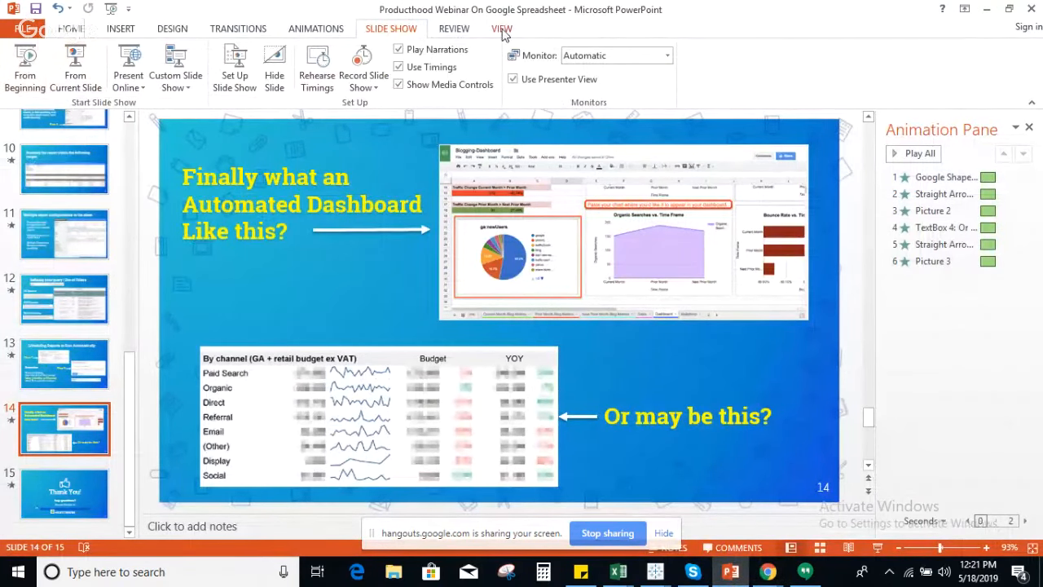
click(75, 65)
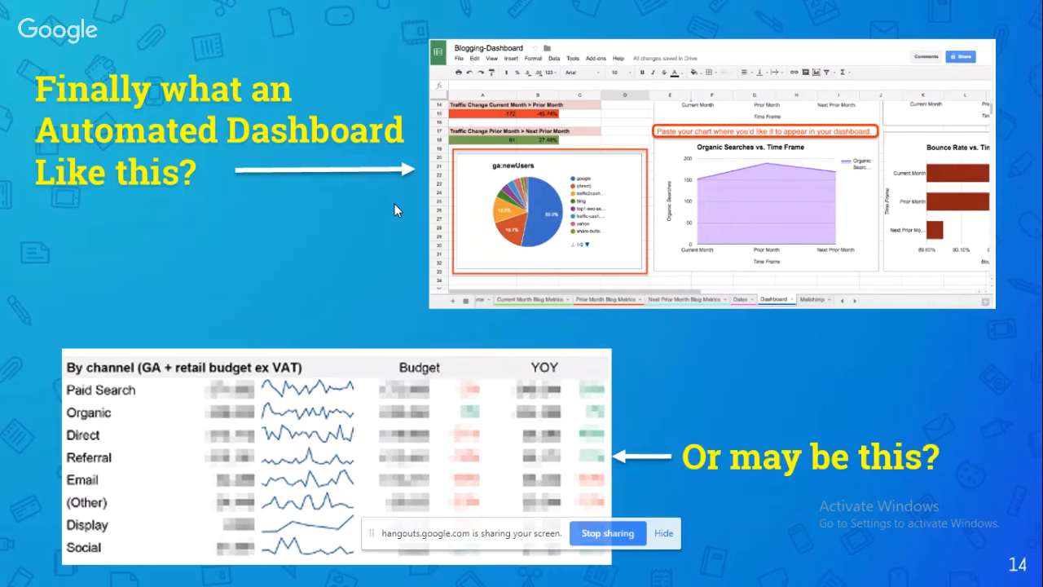
key(Right)
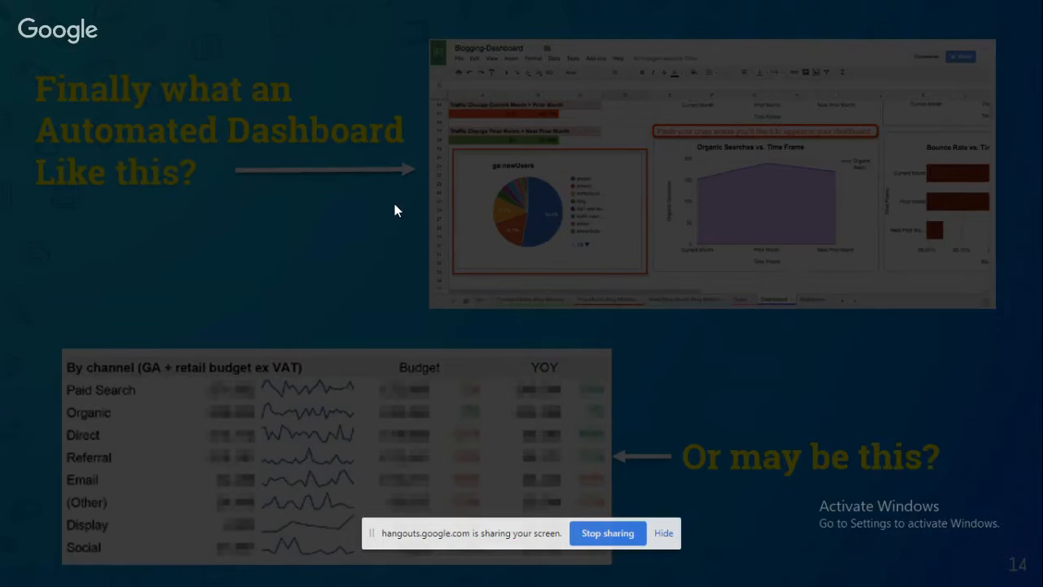